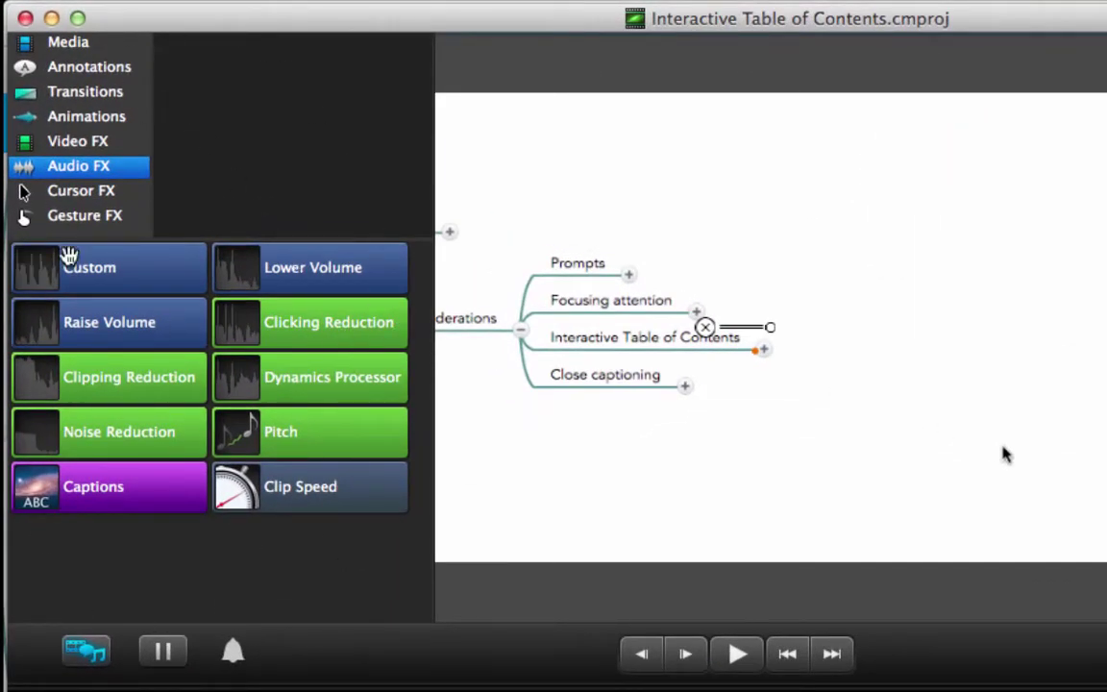
Step: Apply the Captions audio effect to the Interactive Table of Contents audio clip on the topmost track
click(81, 661)
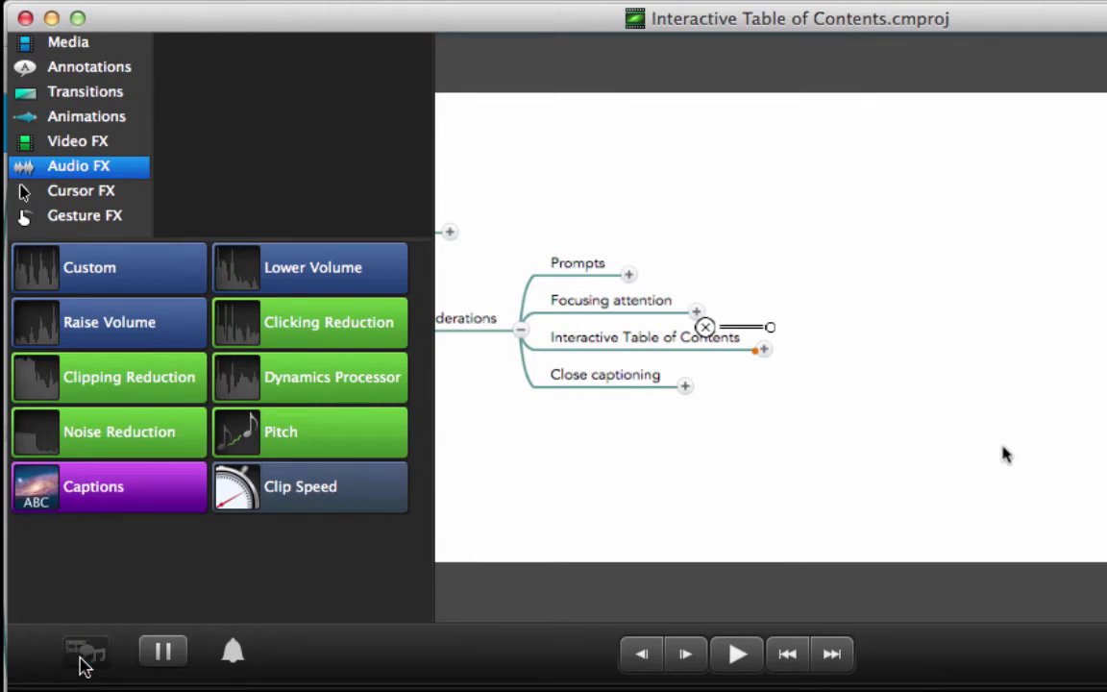
click(84, 659)
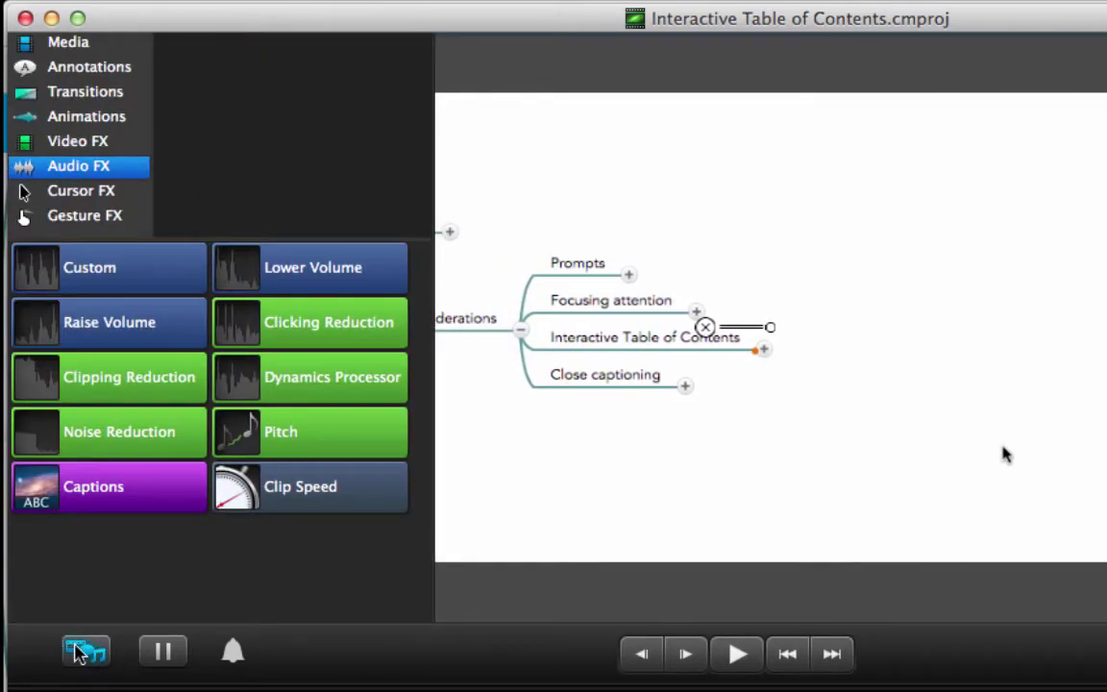
click(82, 42)
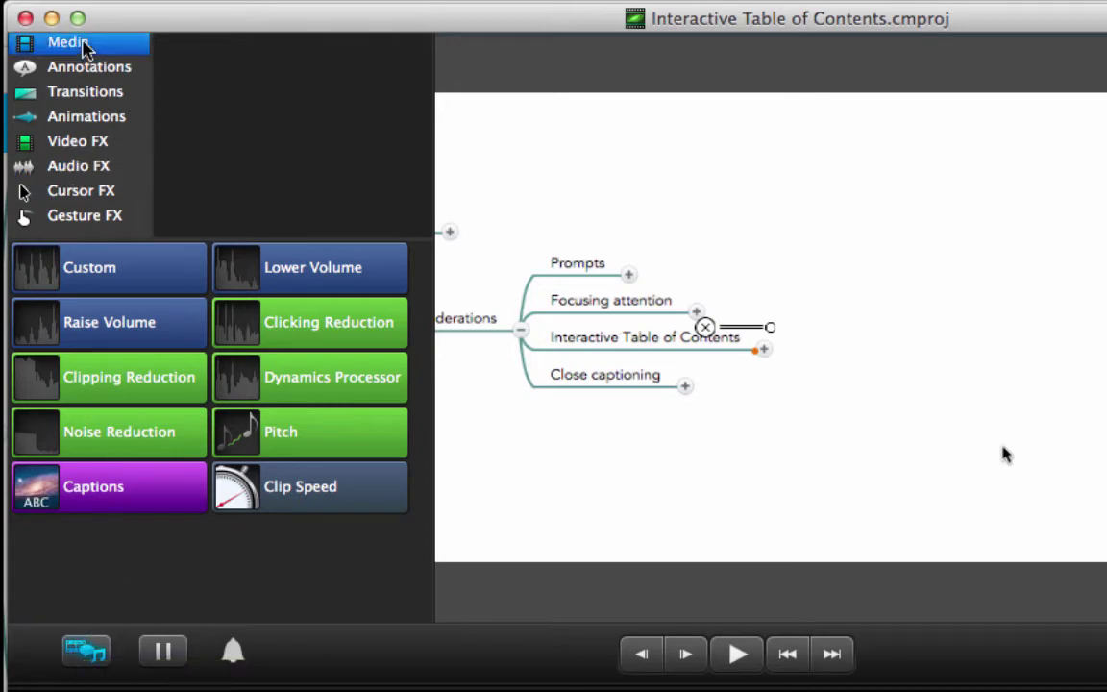
click(94, 69)
click(85, 92)
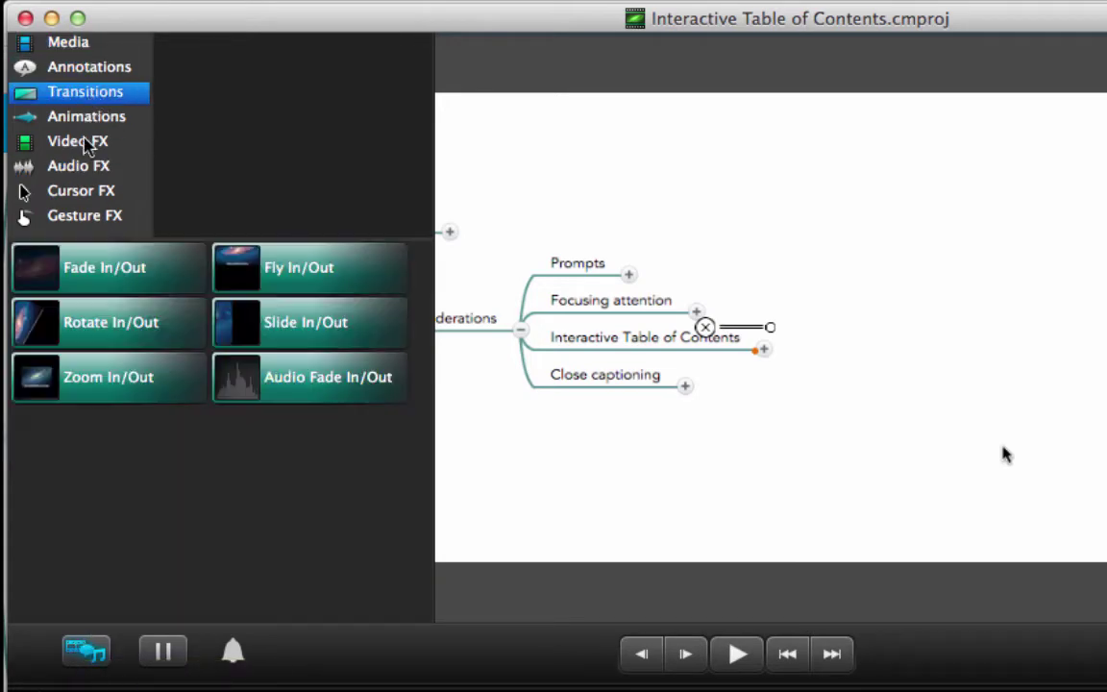
click(87, 167)
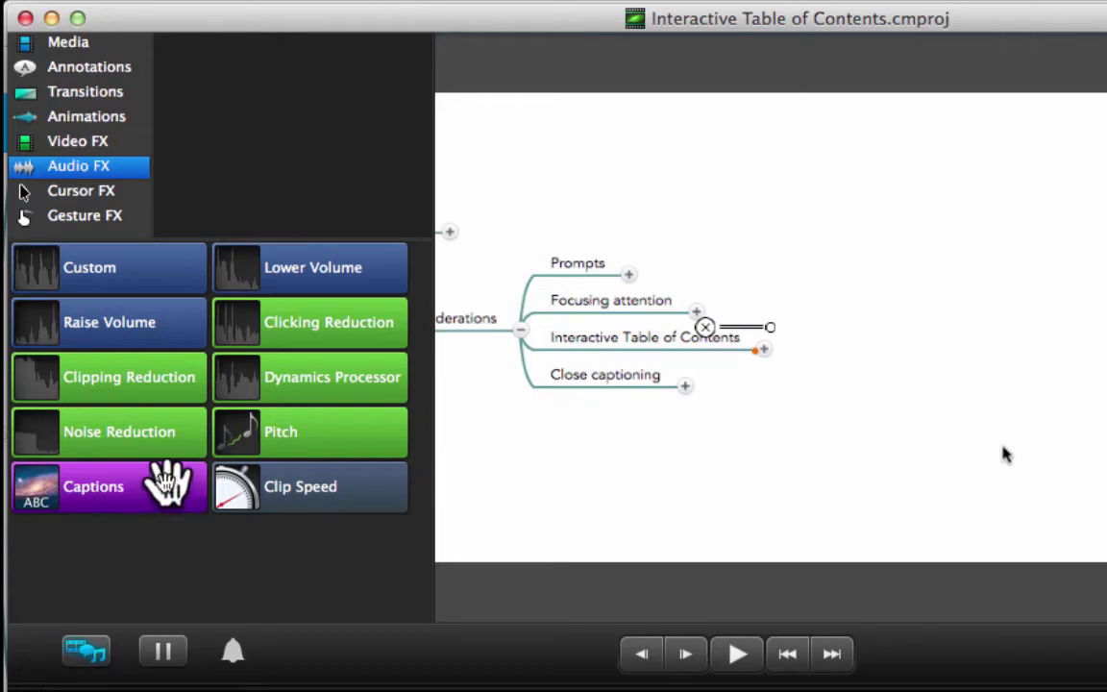
click(167, 488)
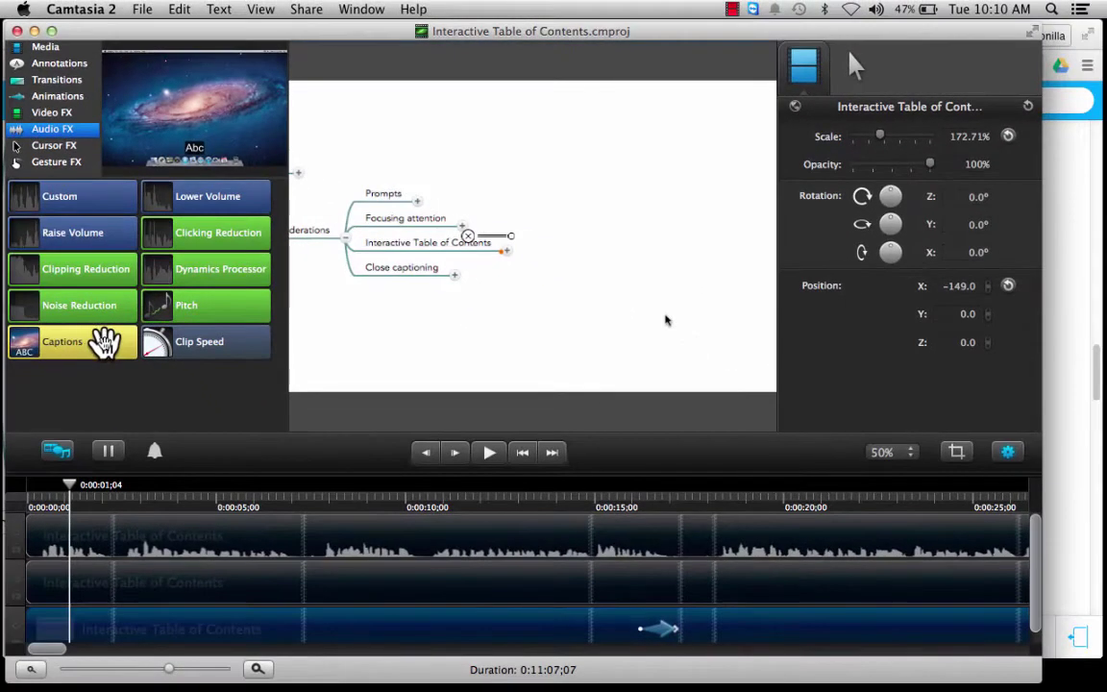
drag(104, 342, 180, 549)
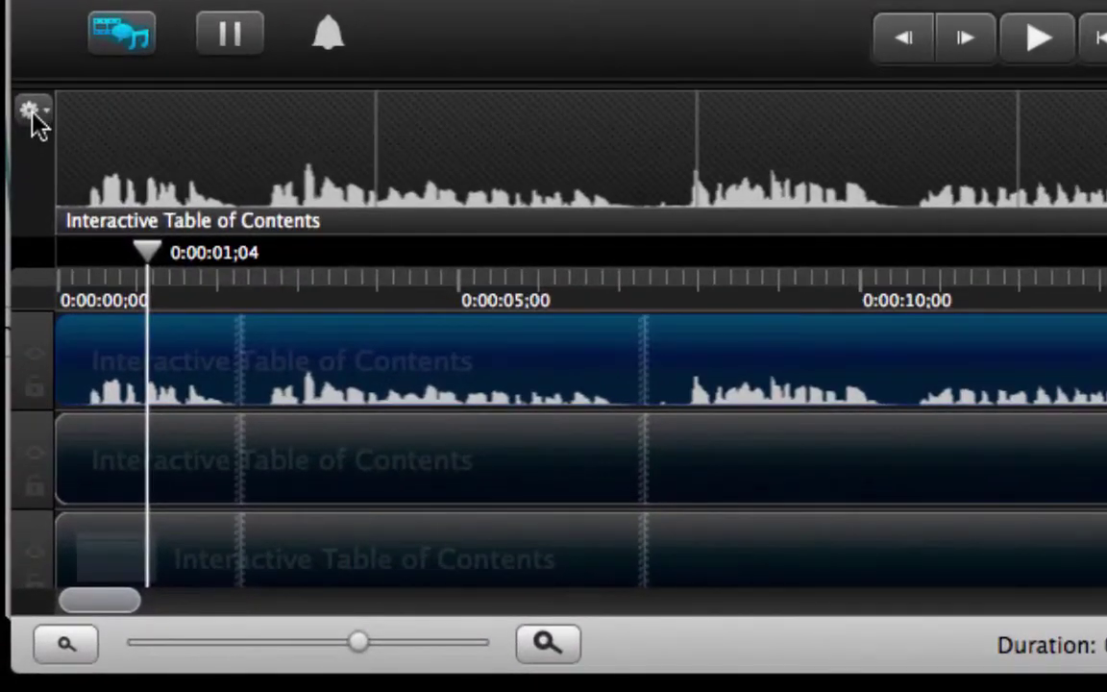
click(34, 119)
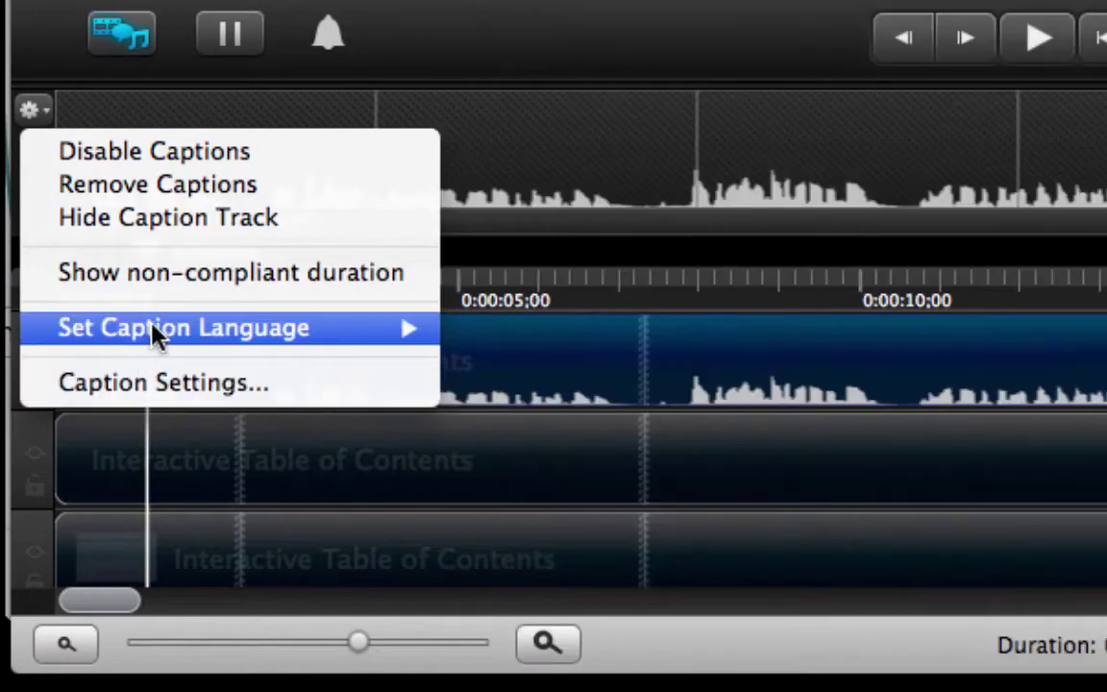
mouse_move(154, 335)
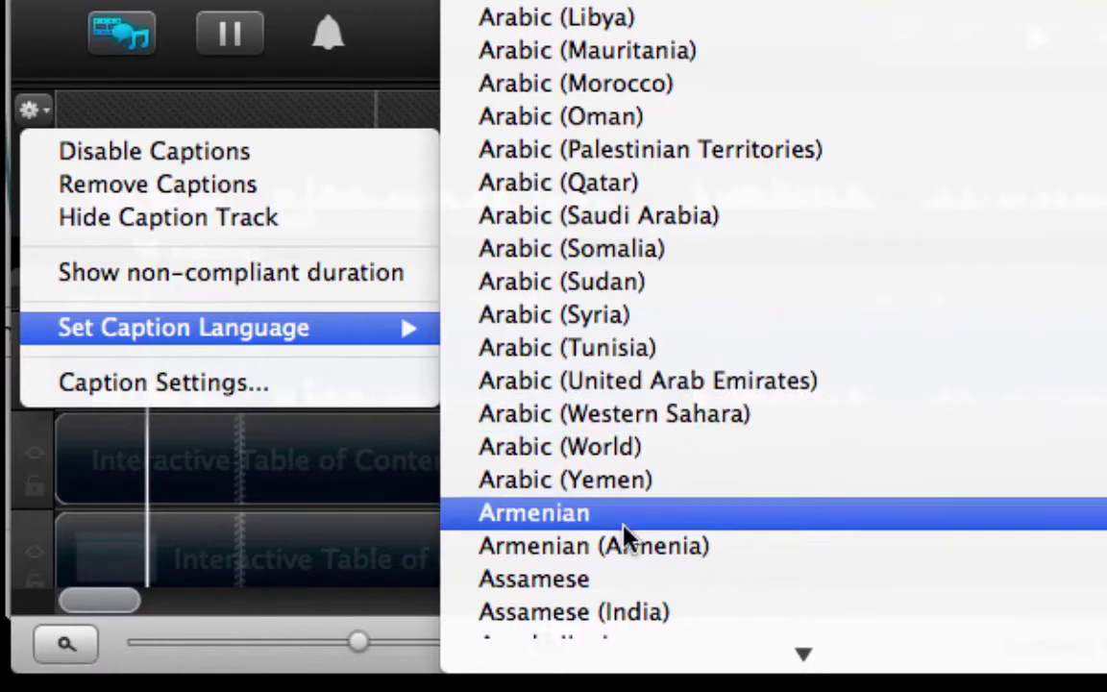
scroll(624, 538, down, 20)
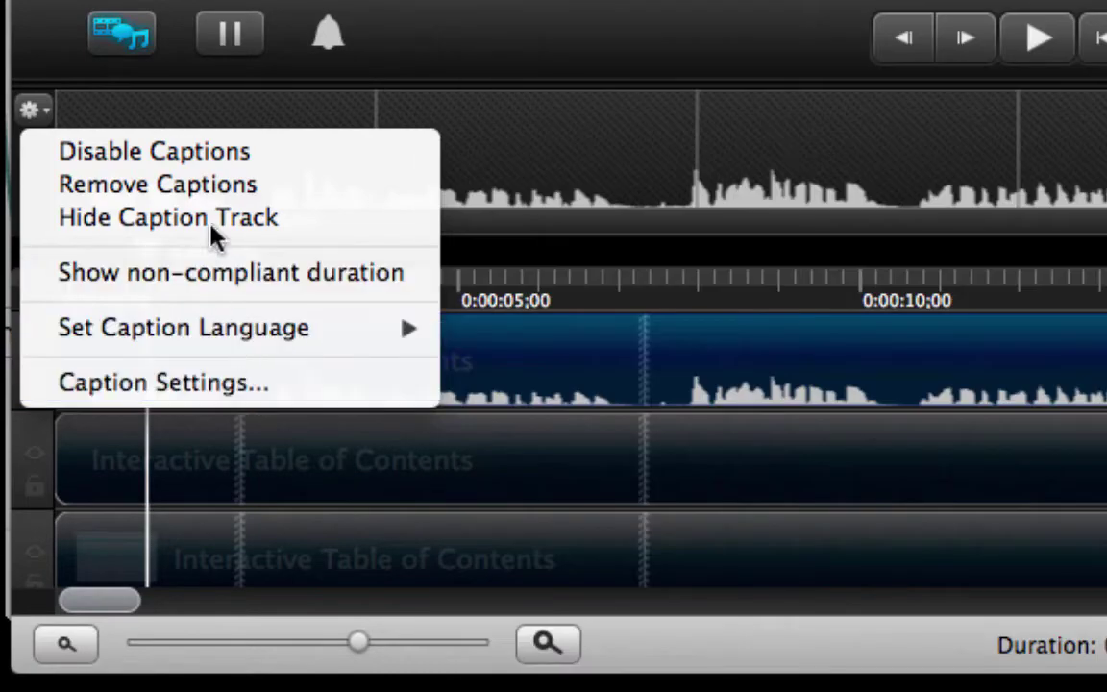
click(527, 50)
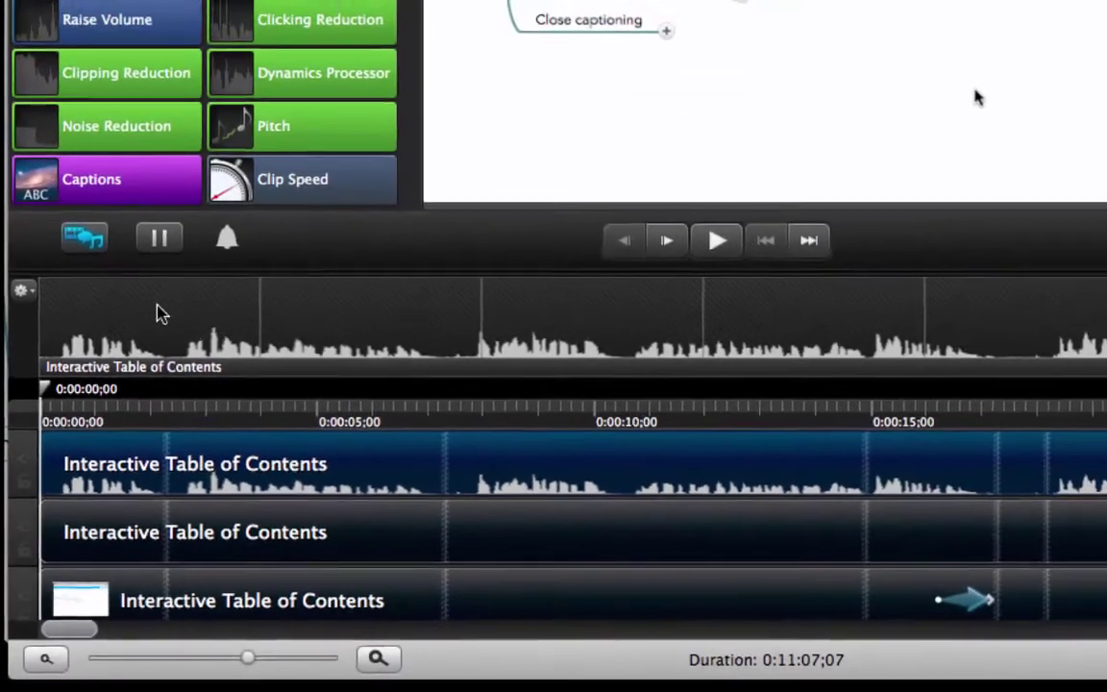
Step: Shorten the first caption's duration to 2.5 s and enter "Interactive Table of Contents" as its text
click(158, 313)
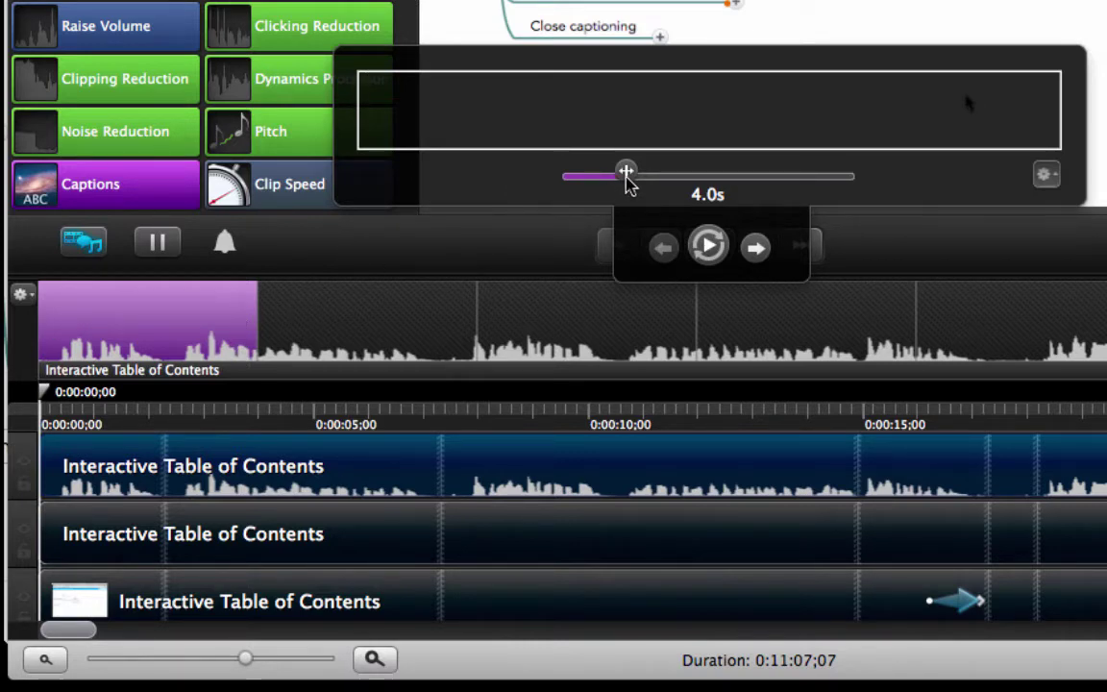
mouse_move(626, 179)
mouse_down()
mouse_move(696, 183)
mouse_move(635, 199)
mouse_up()
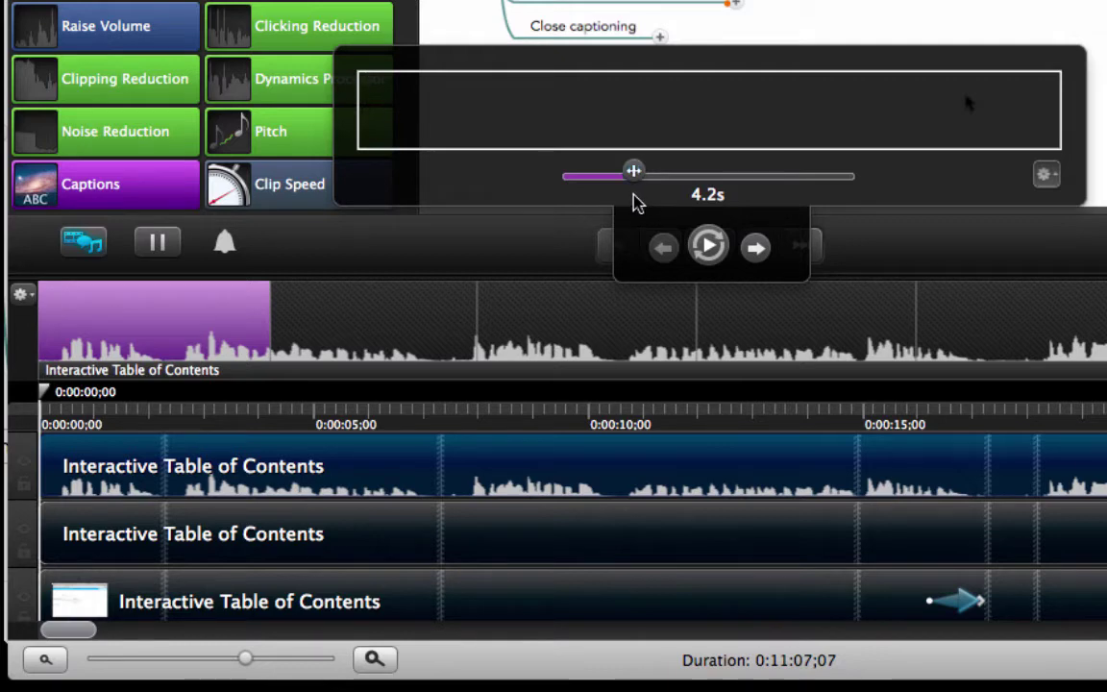
drag(635, 183, 634, 187)
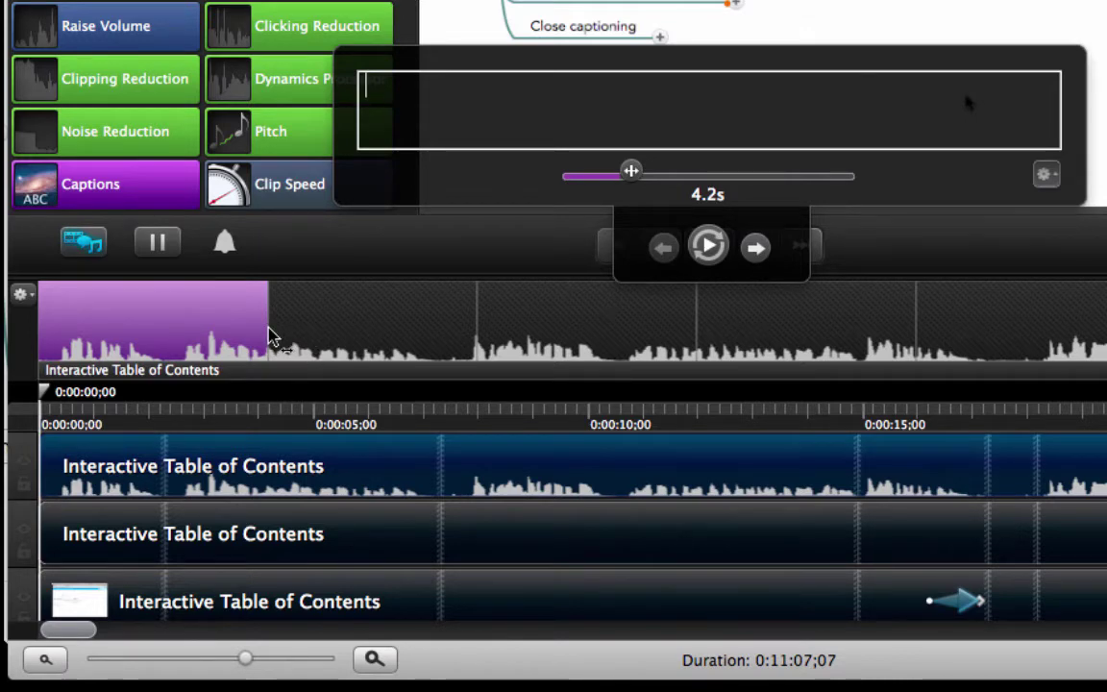
drag(272, 336, 183, 339)
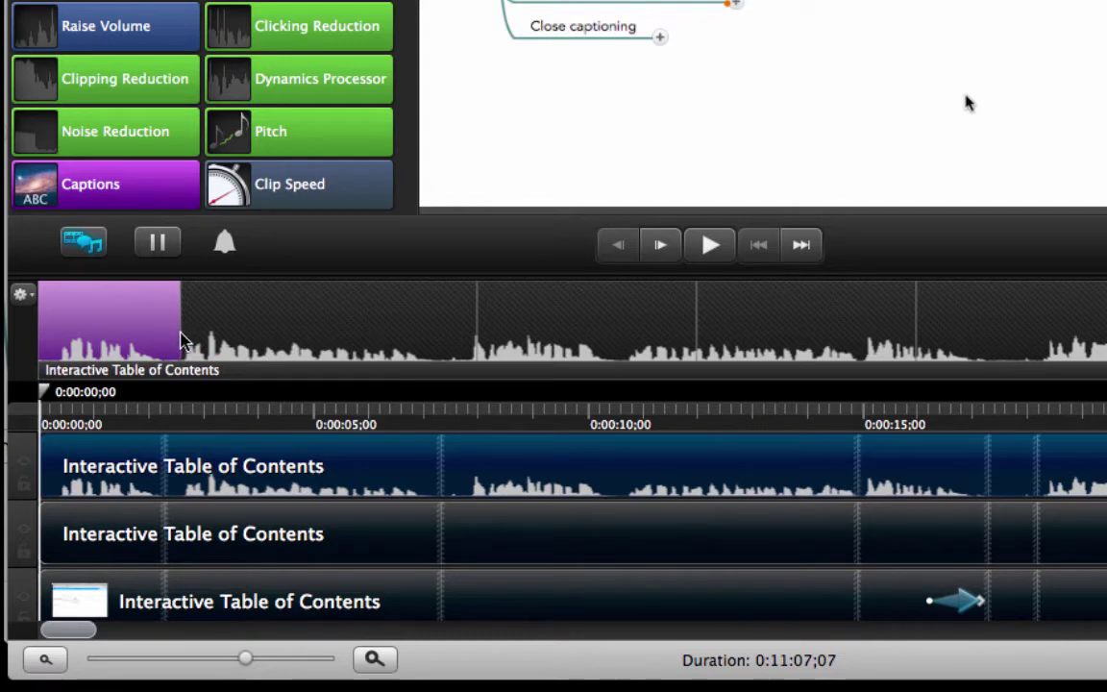
drag(176, 317, 175, 317)
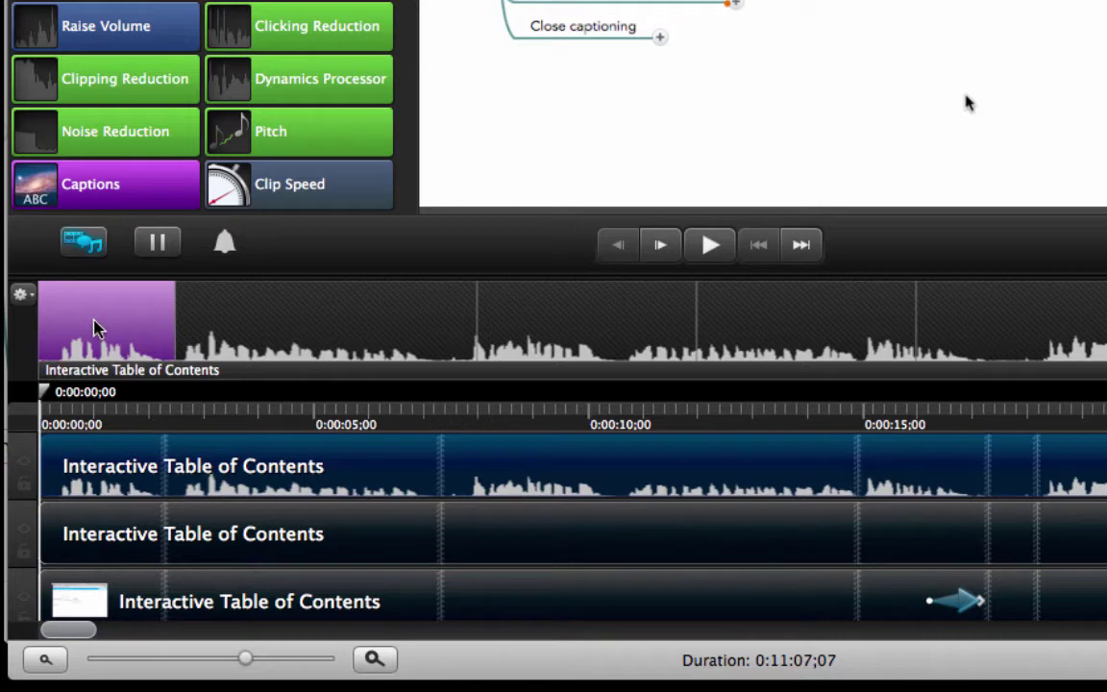
click(94, 327)
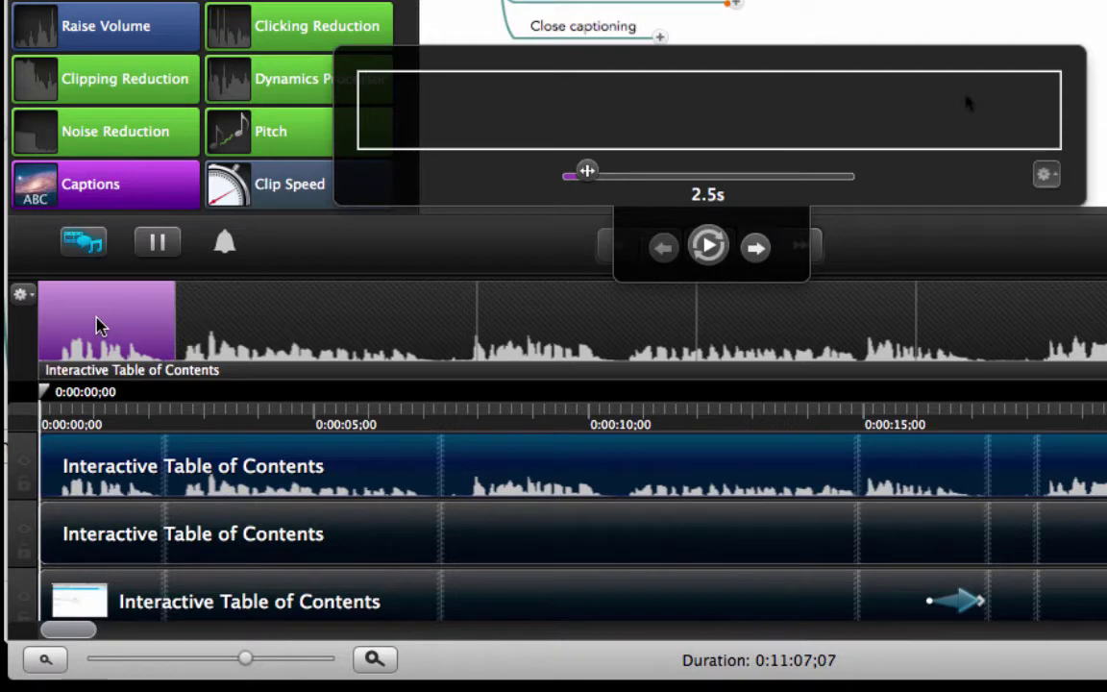
text(Interactive Table of Contents)
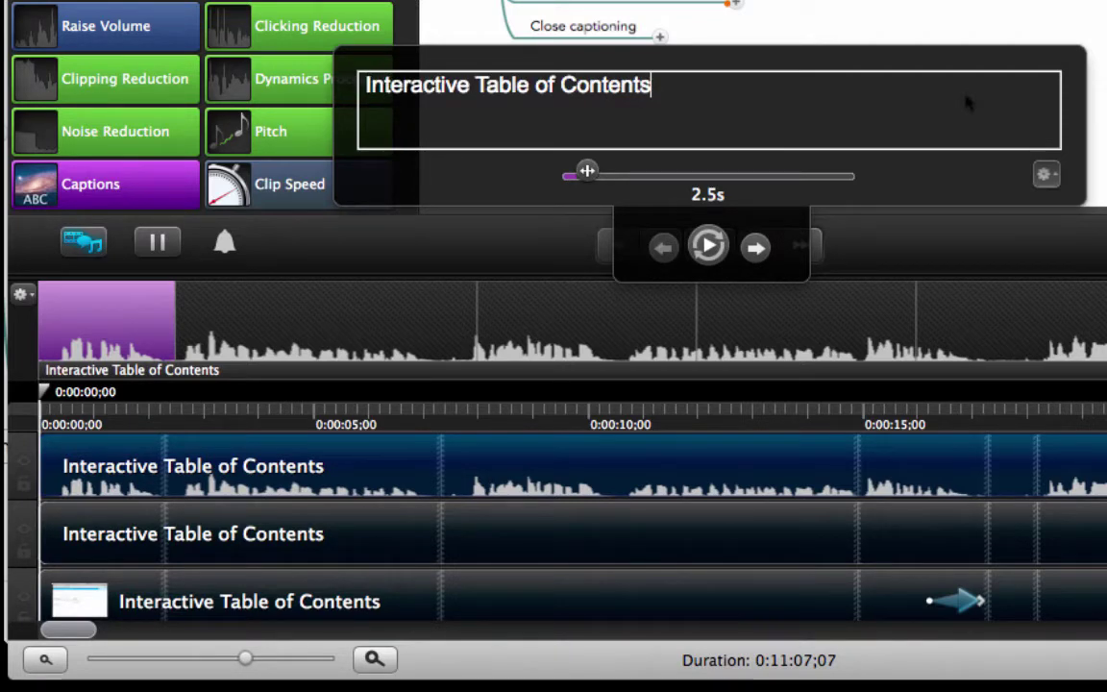
Step: Set the second caption's duration to 5.2 s and enter "In this part, I am going to show you what is an interactive table of contents"
click(327, 351)
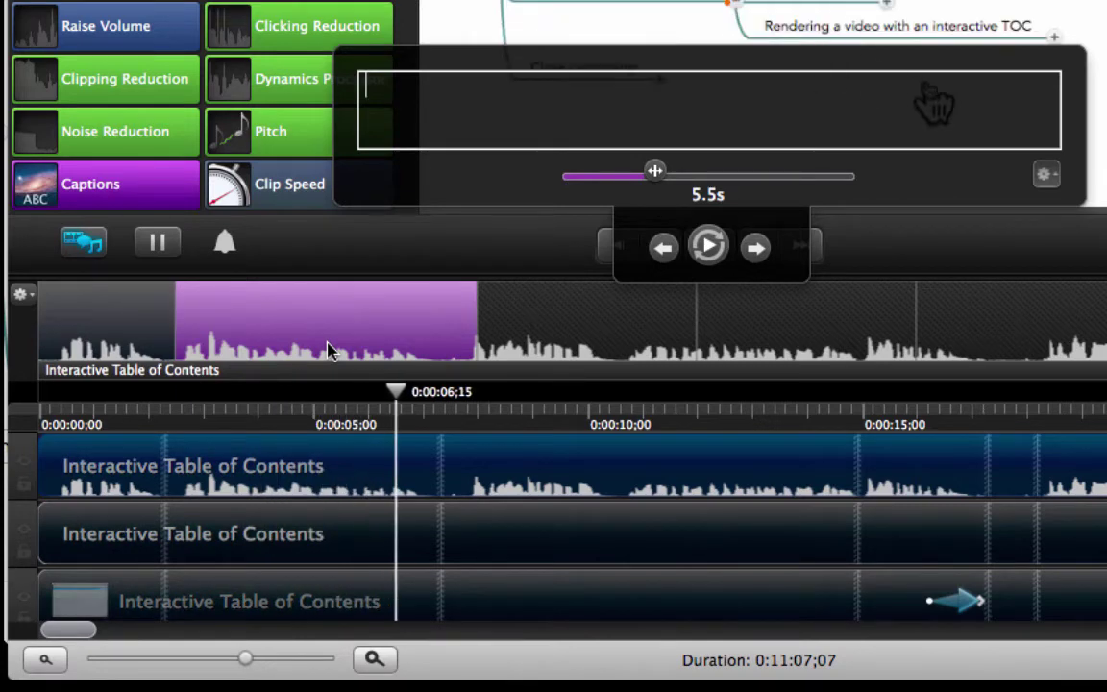
click(326, 351)
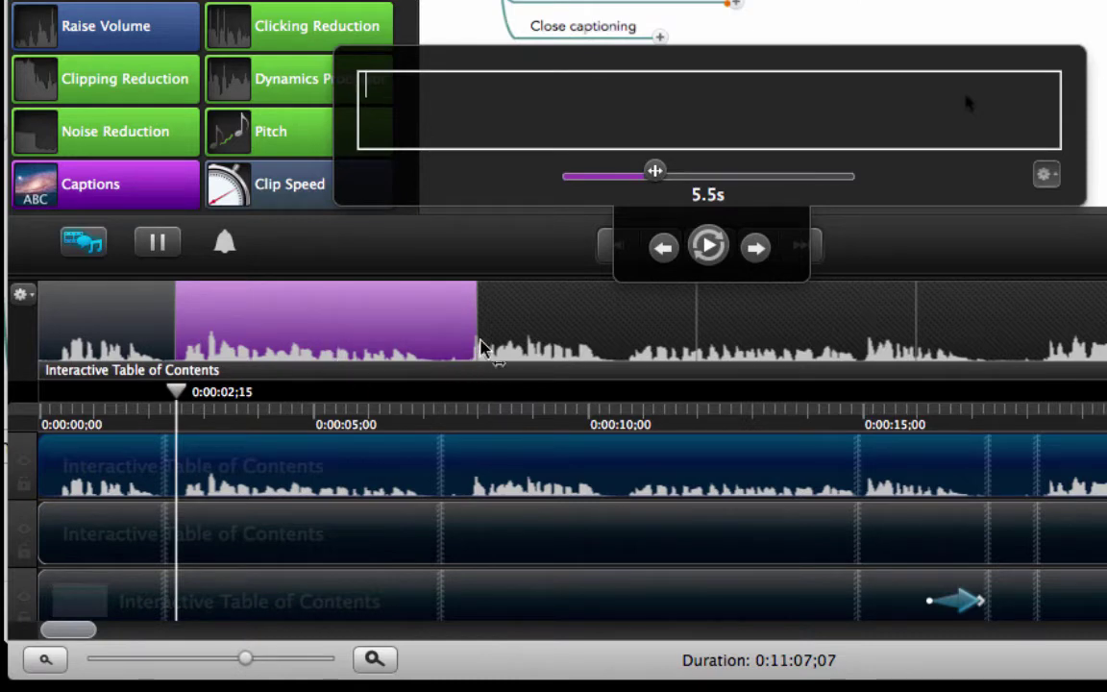
drag(473, 331, 462, 338)
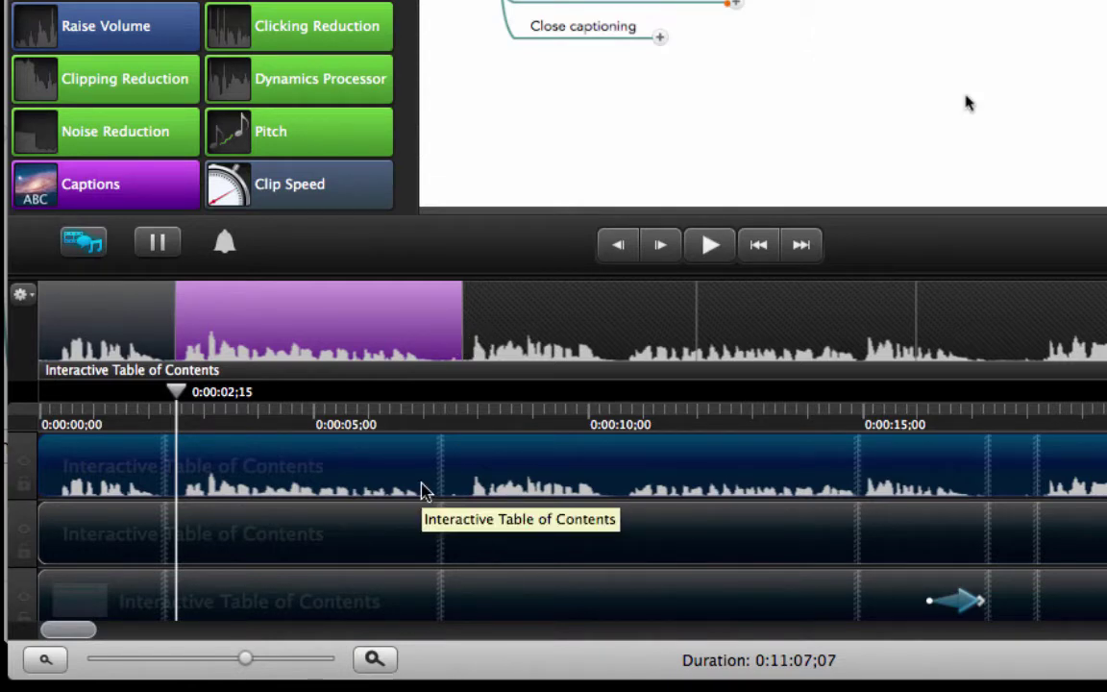
click(242, 341)
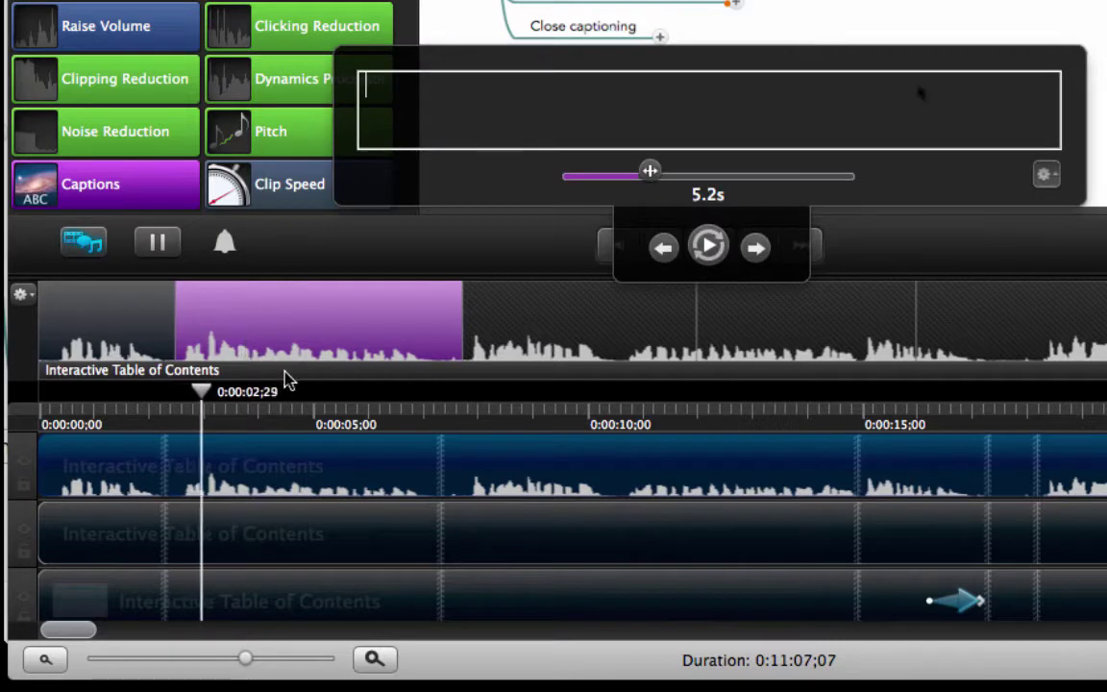
text(In thi)
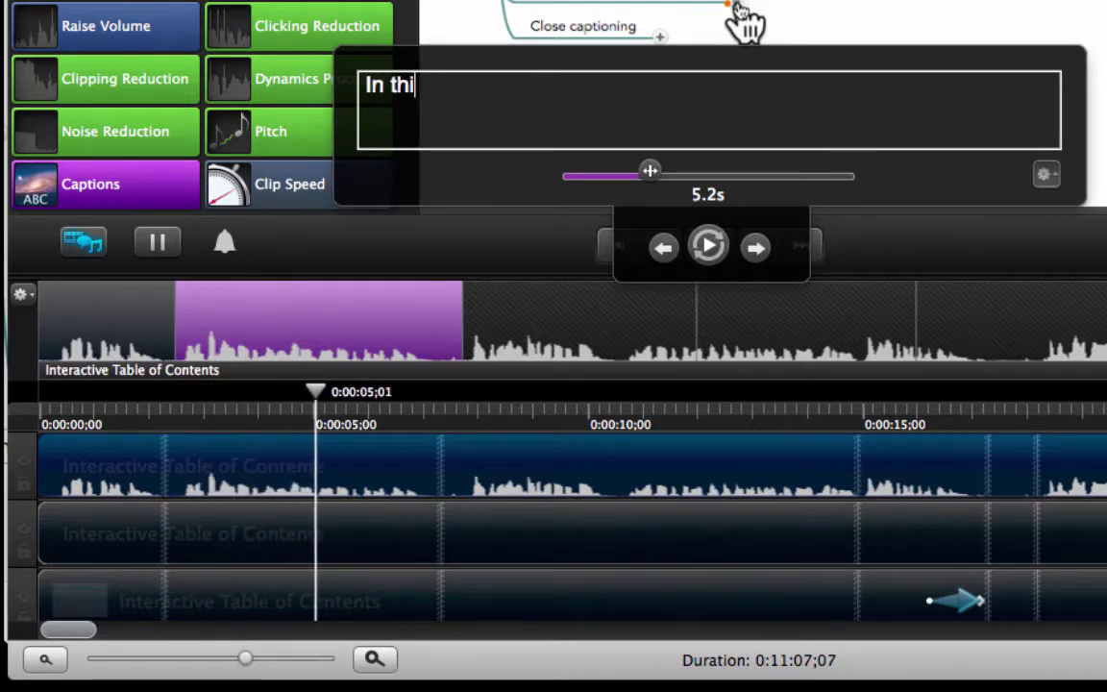
text(s part I am )
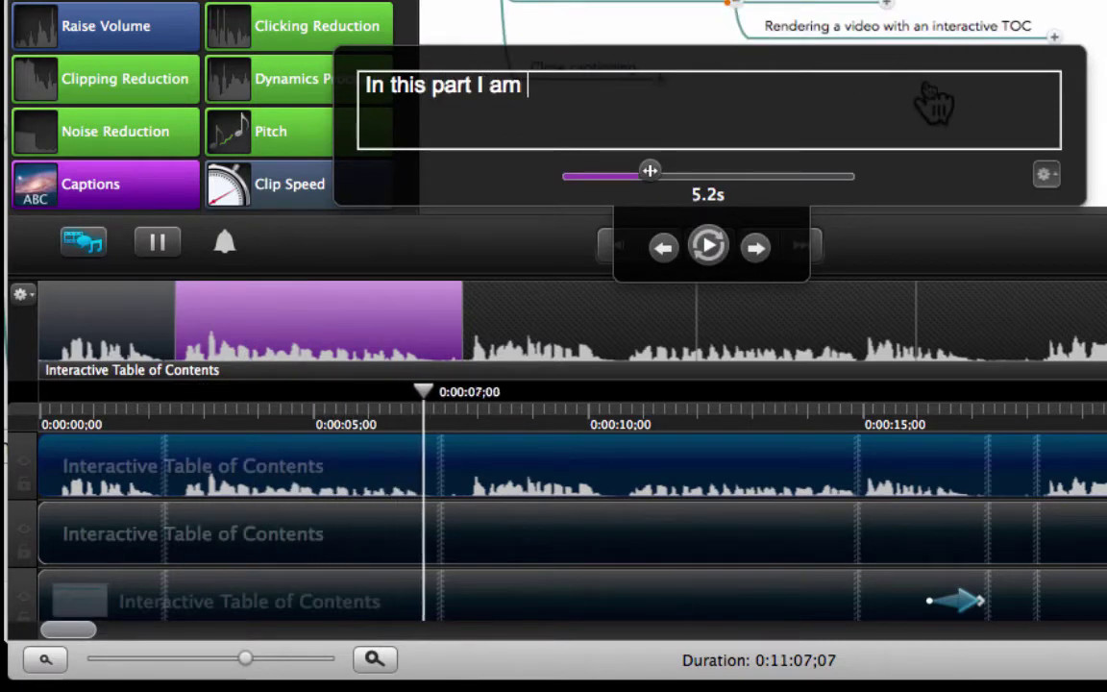
text(going to show you what is an interactive table of contents)
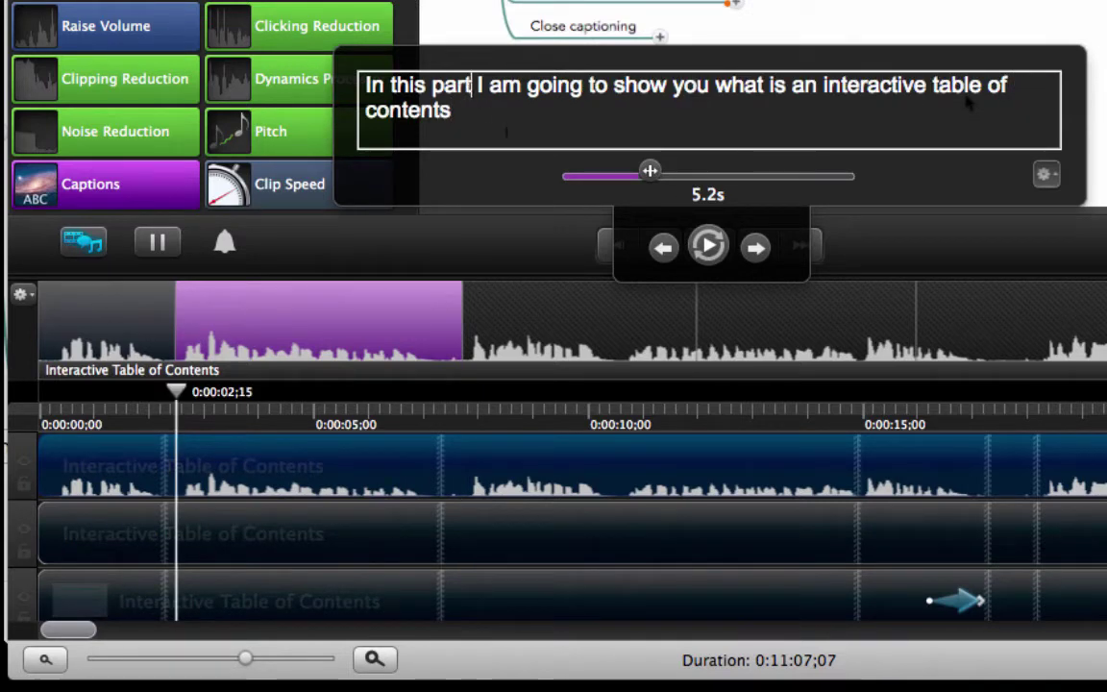
text(,)
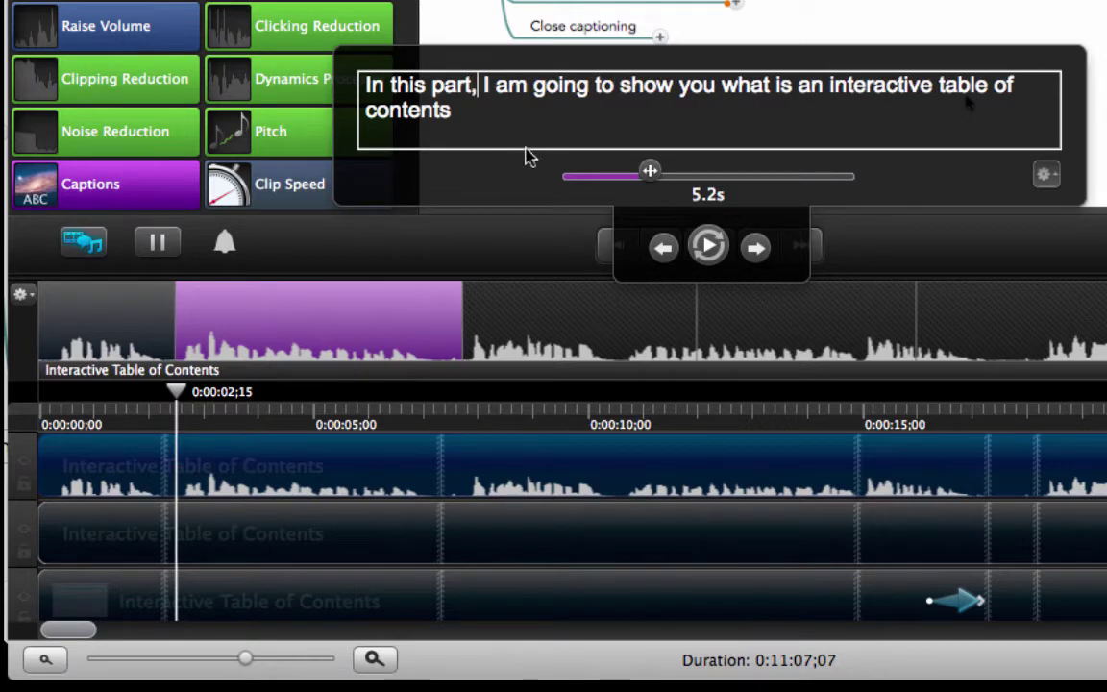
Step: Set the third caption's duration to 4.9 s and enter "and if you are not using the video that has the interactive table of contents"
click(562, 342)
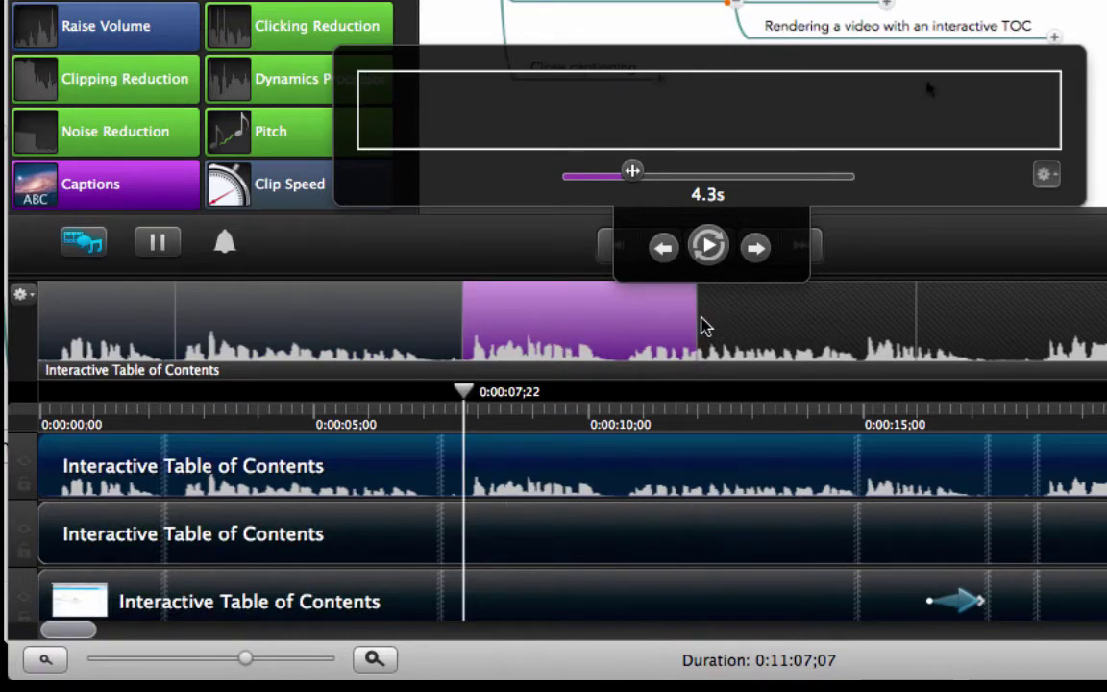
drag(700, 327, 724, 329)
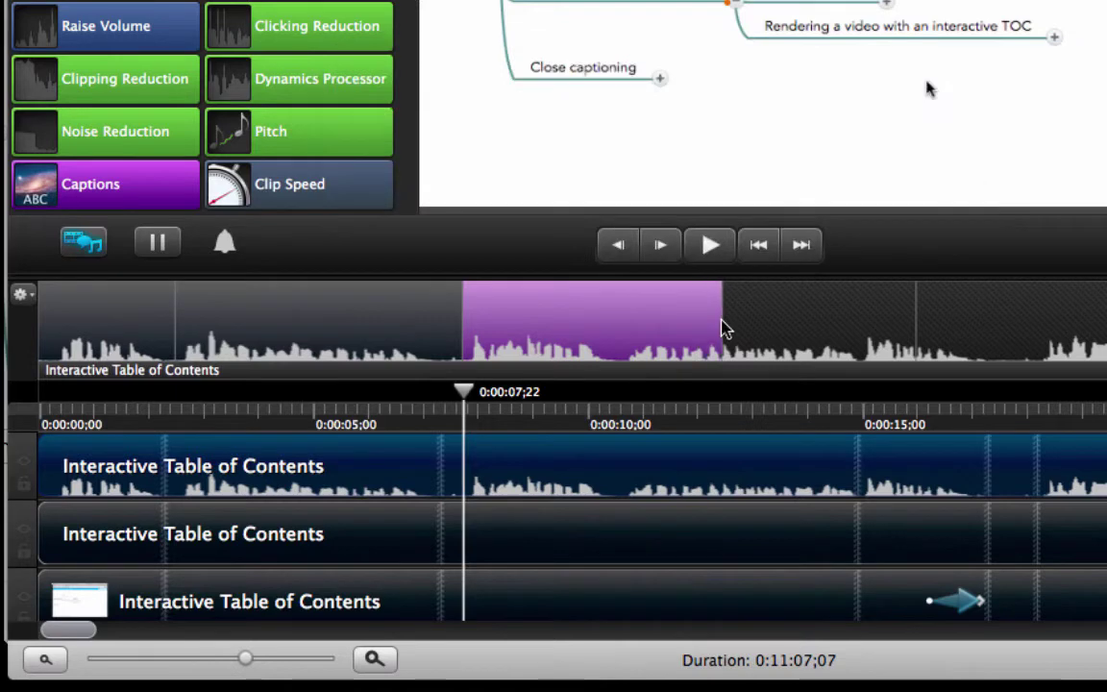
click(644, 326)
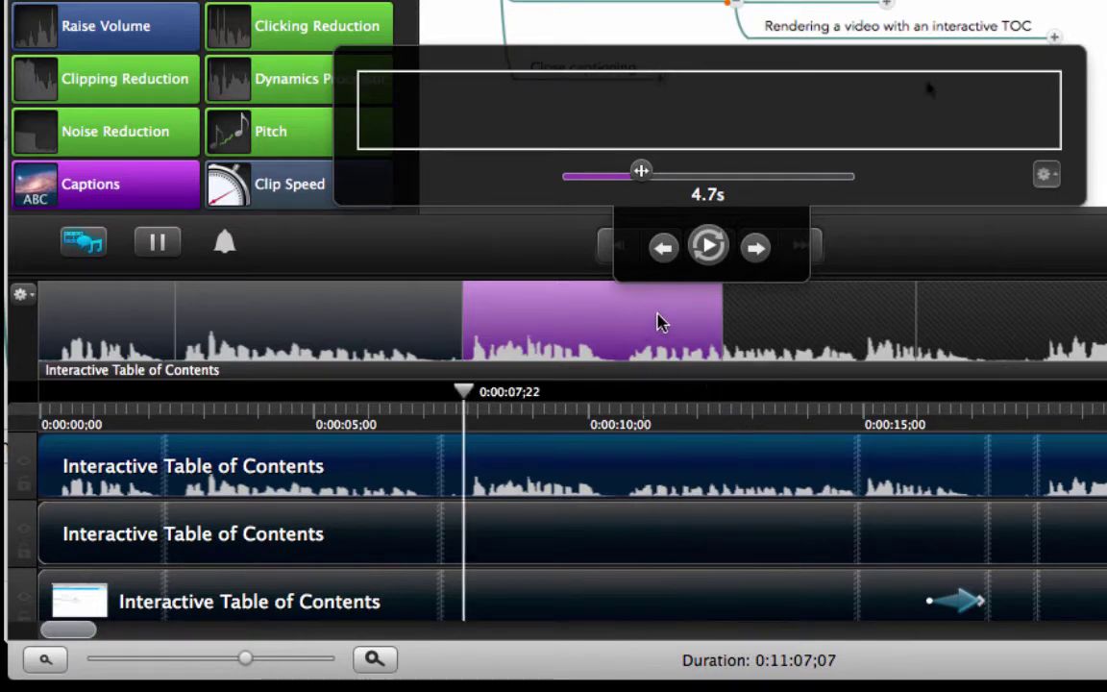
drag(723, 320, 732, 322)
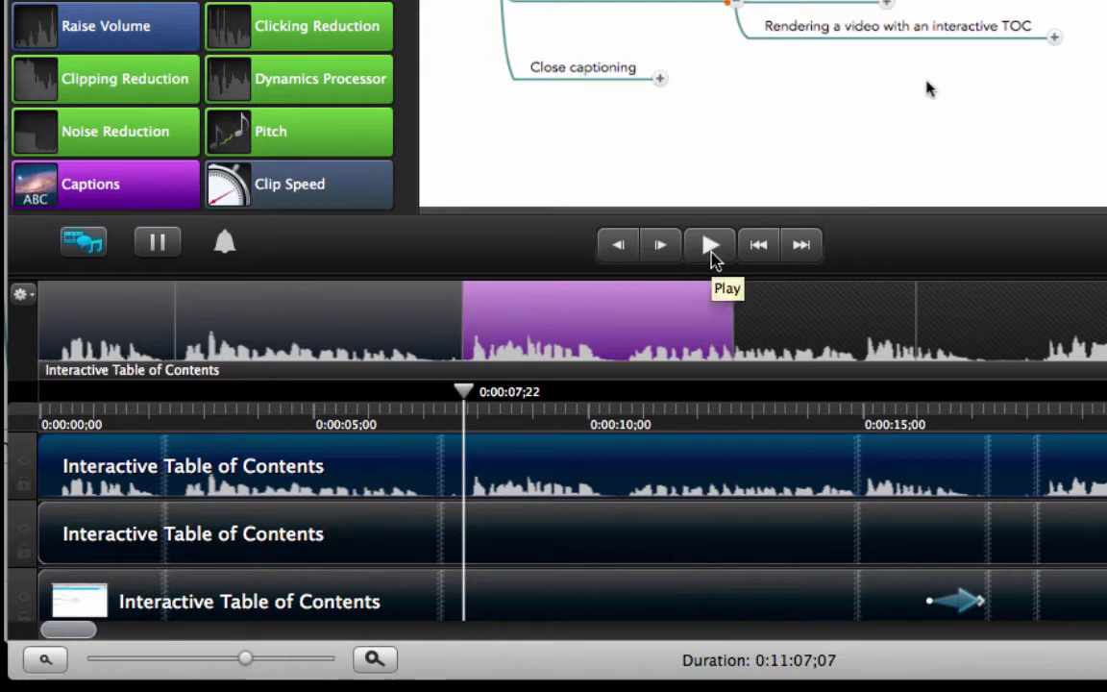
click(599, 321)
text(an)
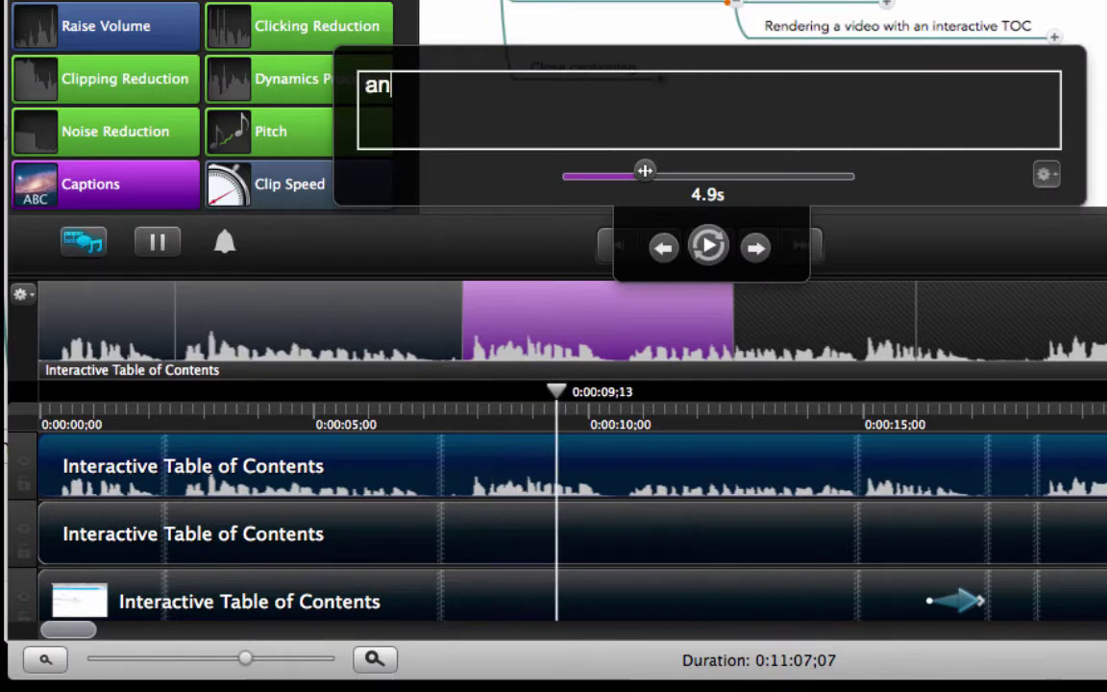
text(d if you ar)
text(e no)
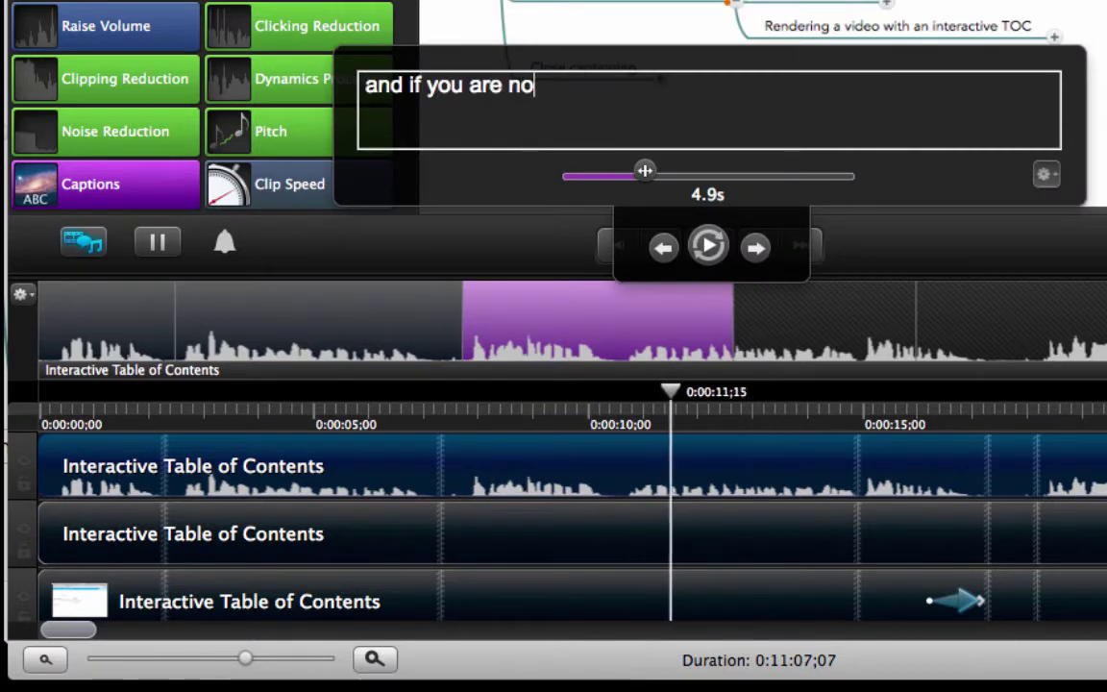
text(t using the video that has the)
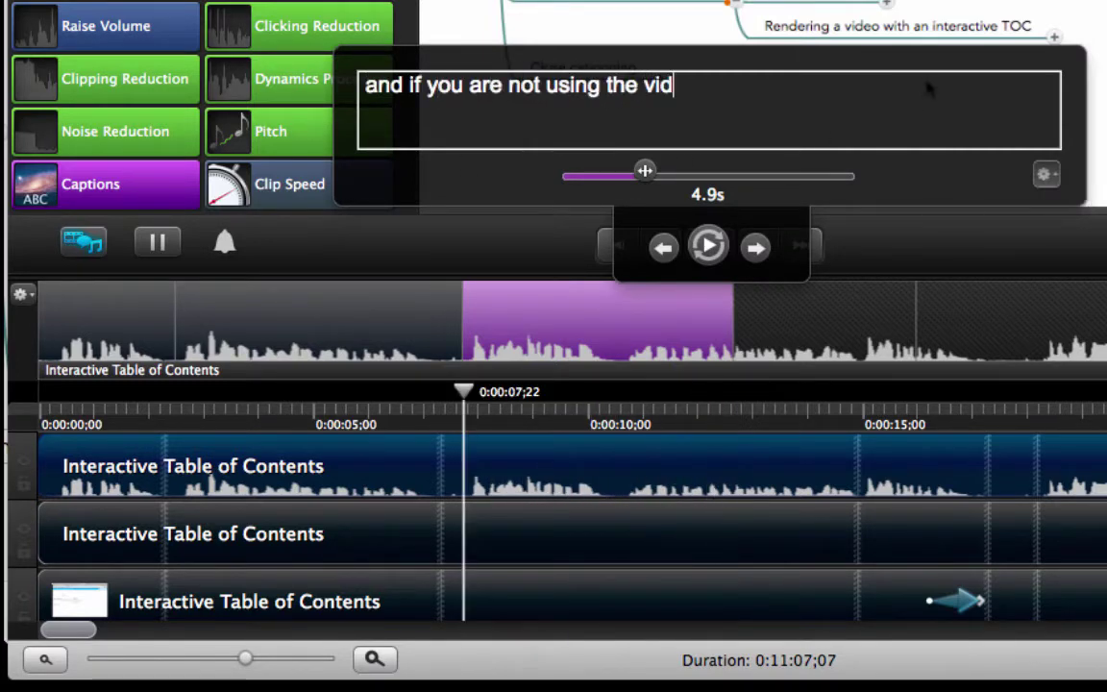
text(interactive table of contents)
click(829, 87)
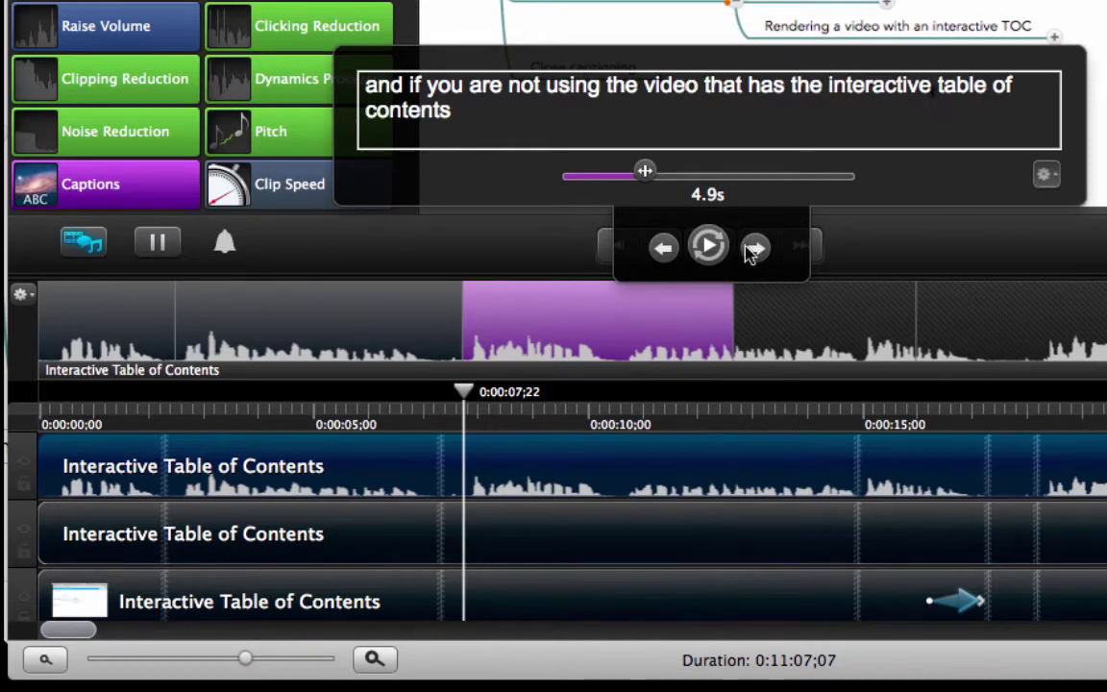
Step: Enter "I am going to give you an example of what it is" as the fourth caption's text and extend its duration to 4.6 s
click(769, 327)
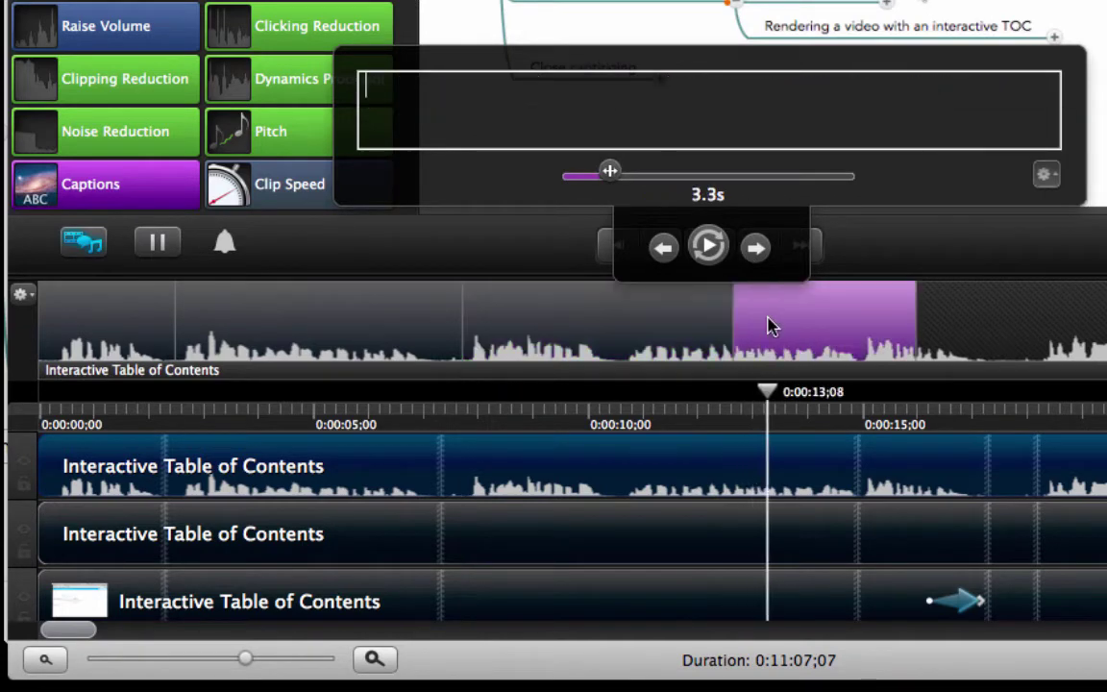
click(593, 111)
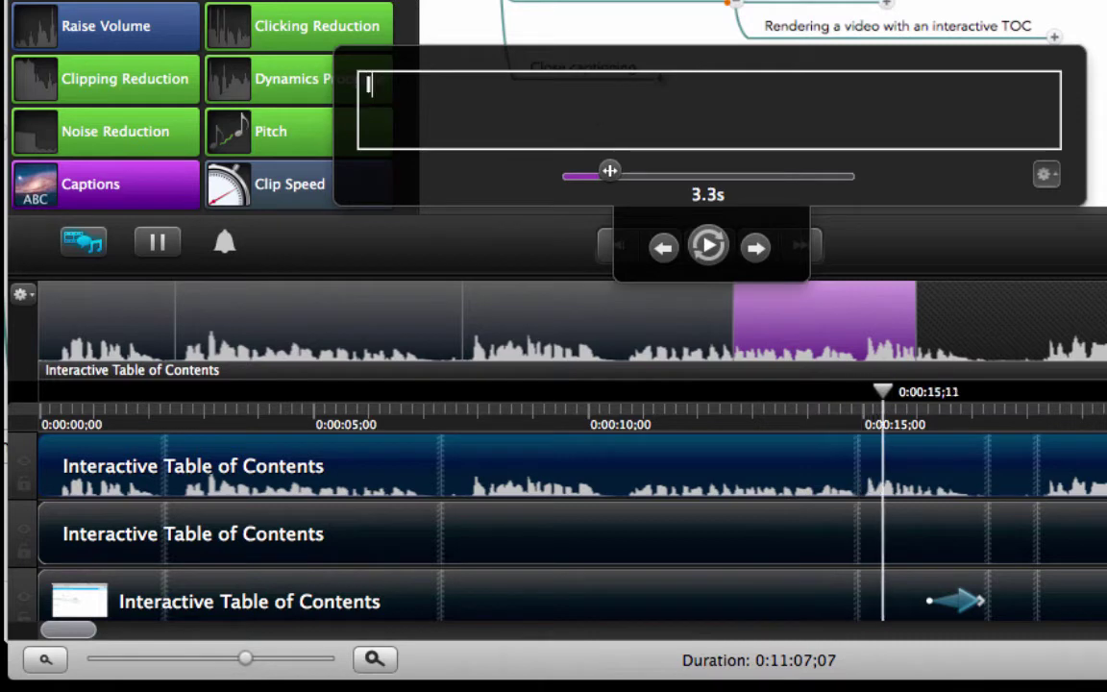
text(I am going to )
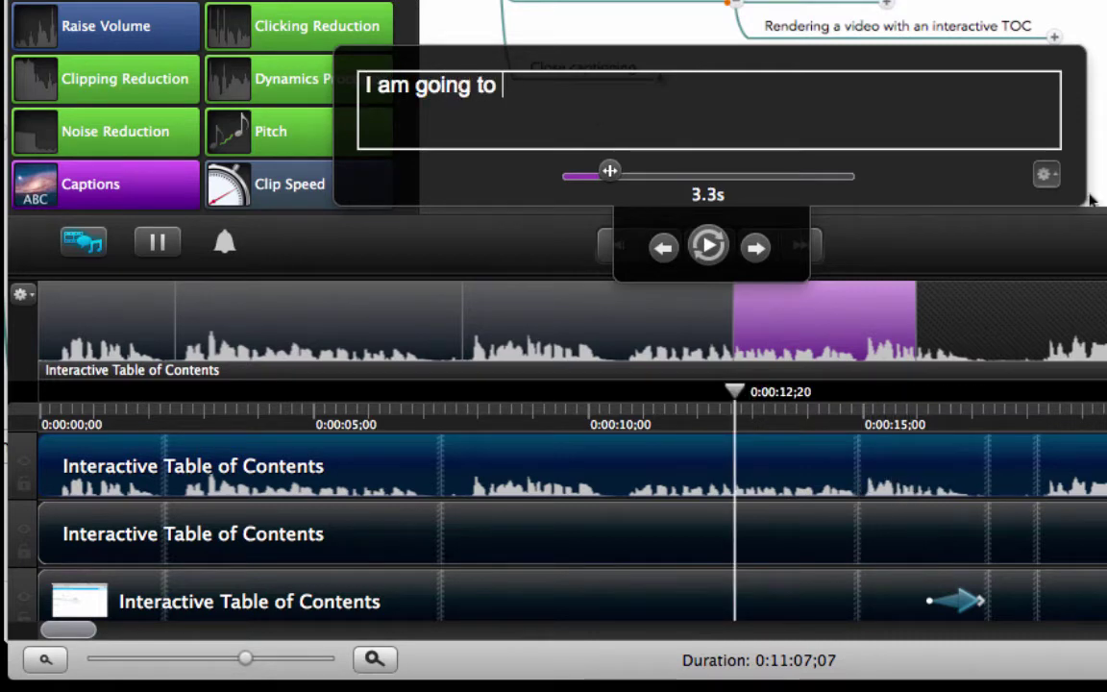
text(give you an example of what it is)
drag(917, 333, 988, 326)
Step: Extend the fourth caption's text with ", and what are the benefits of using one."
click(885, 329)
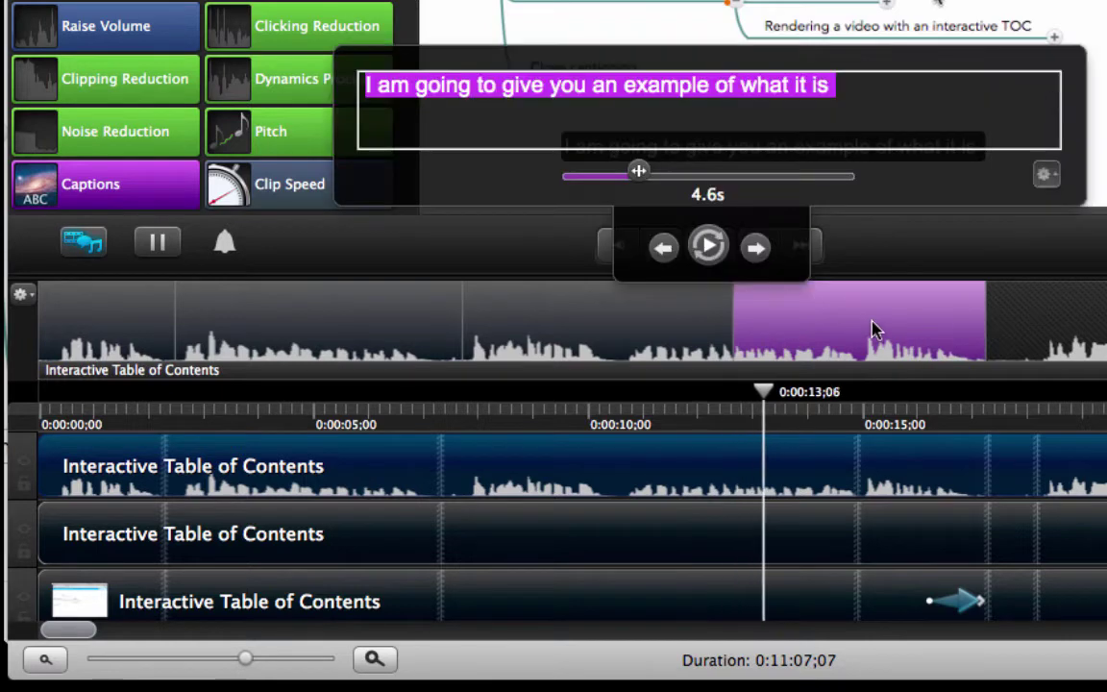
click(884, 108)
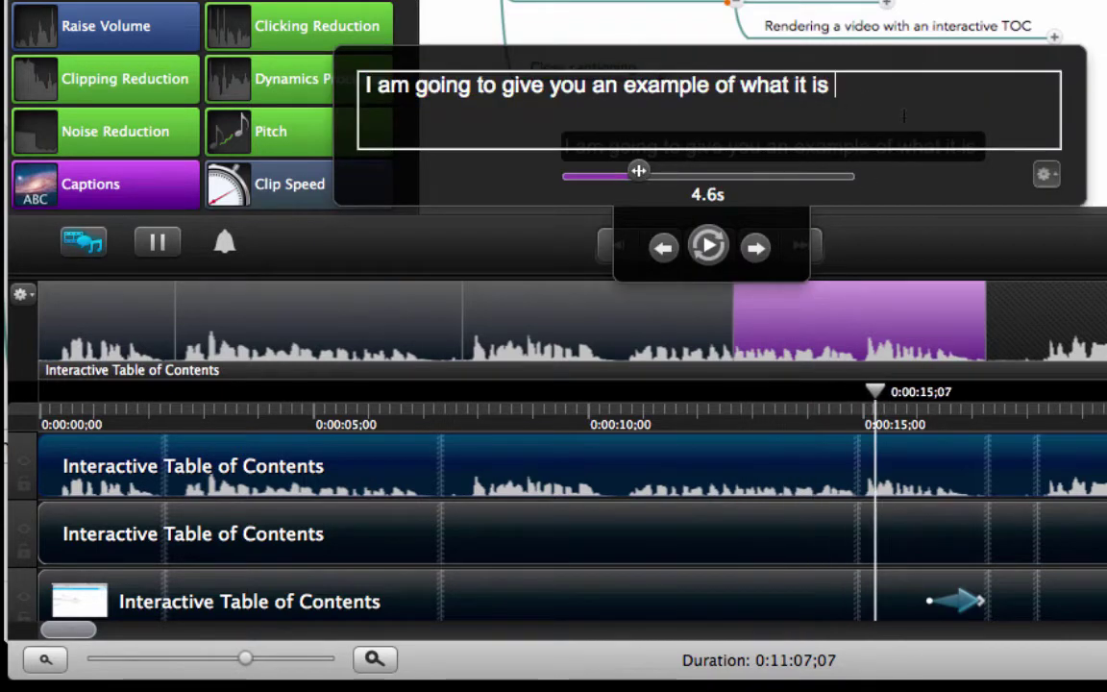
key(BackSpace)
text(, and w)
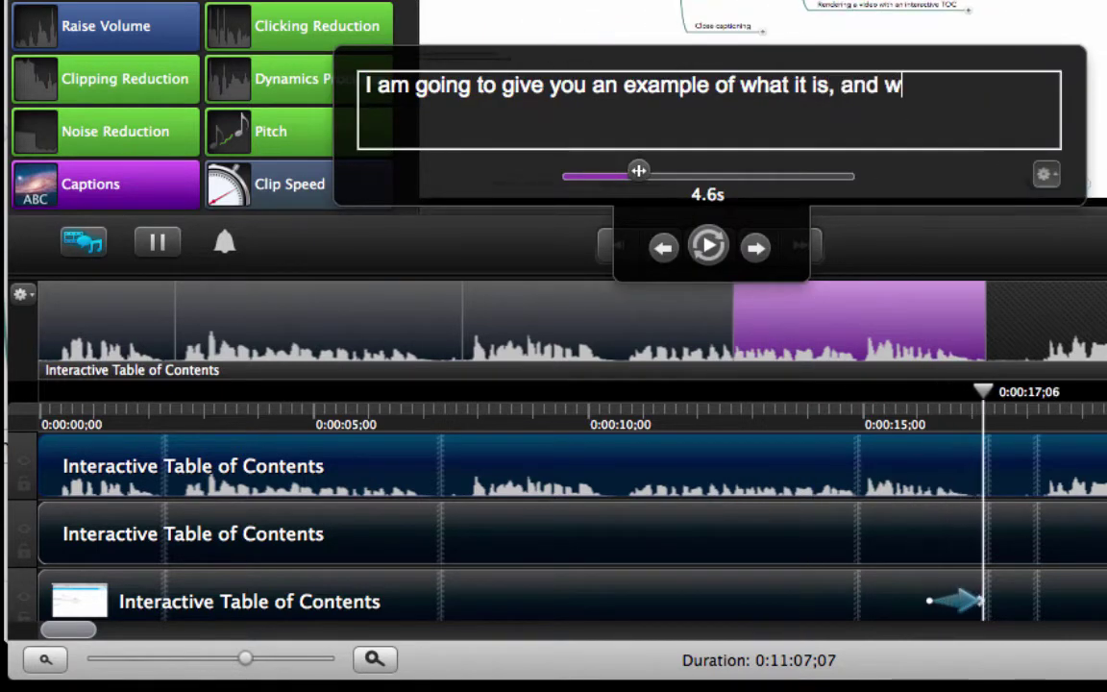
text(hat are the benefits of using one.)
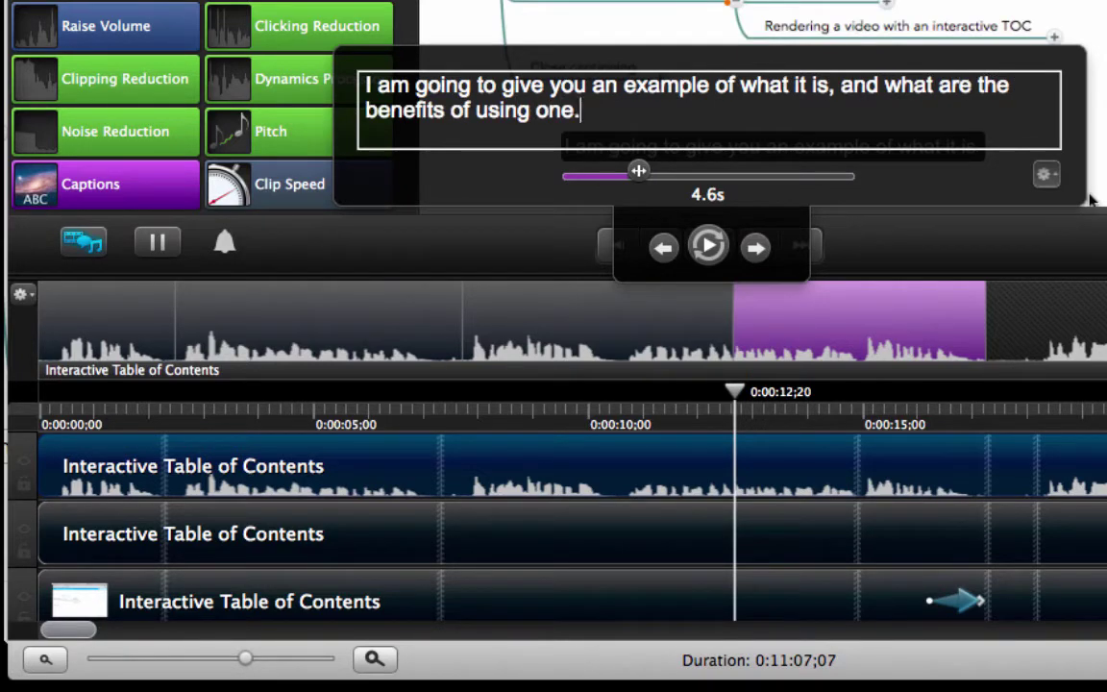
Step: Set the fifth caption's duration to 2.8 s and enter "This is one of my own projects" as its text
click(1082, 326)
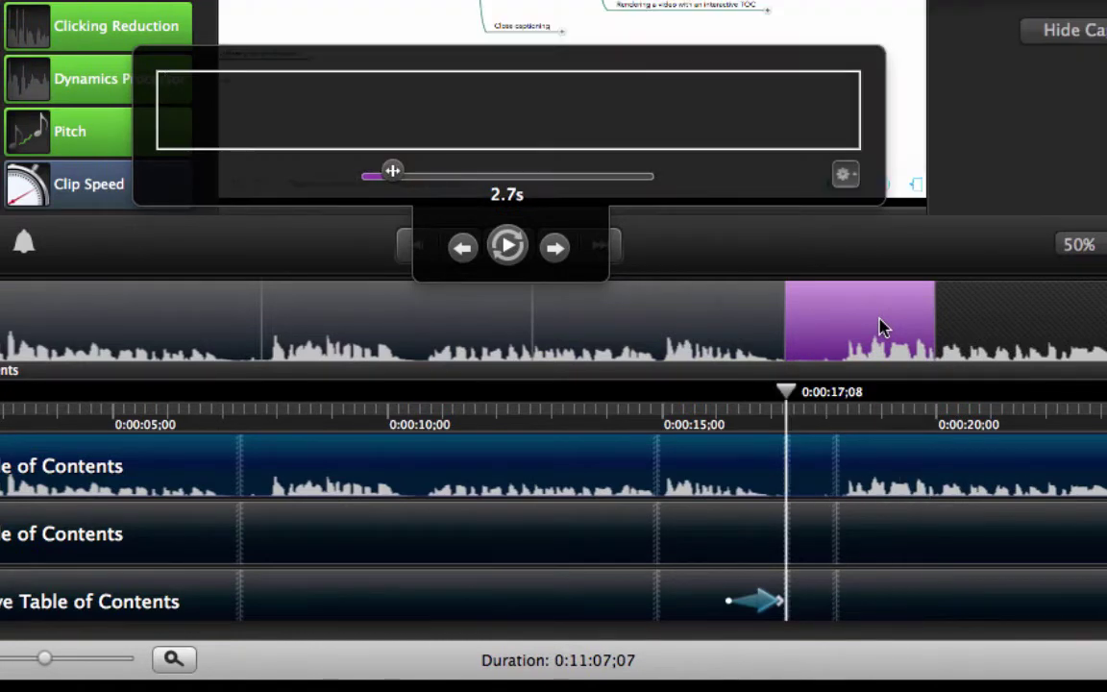
drag(940, 332, 941, 333)
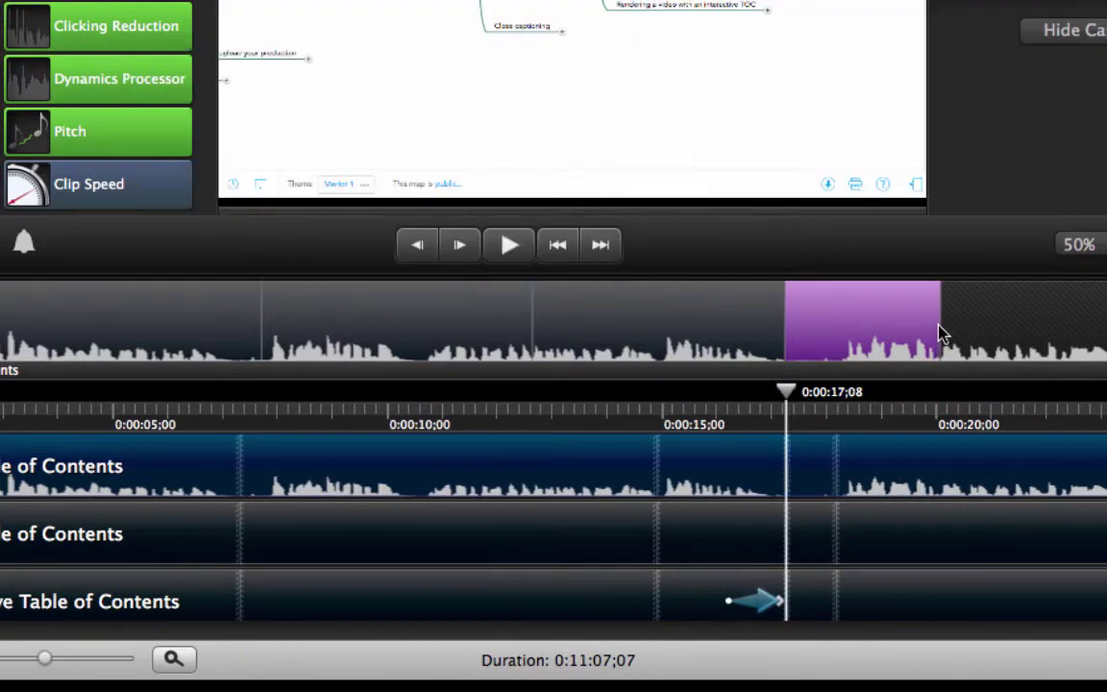
click(875, 338)
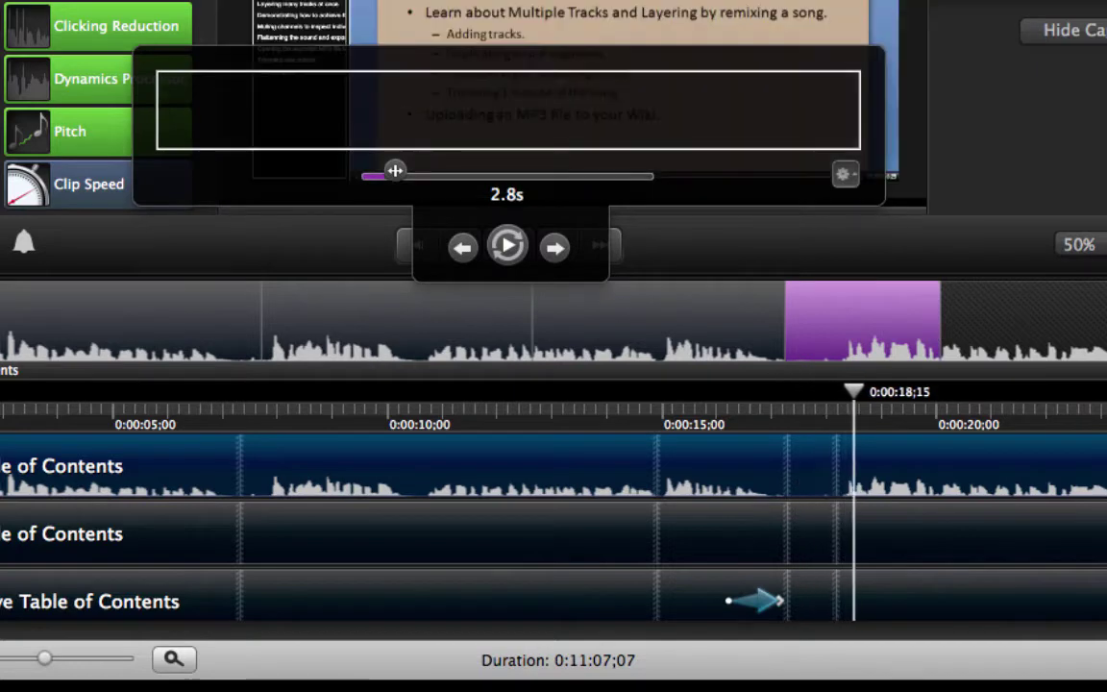
text(This is one of m)
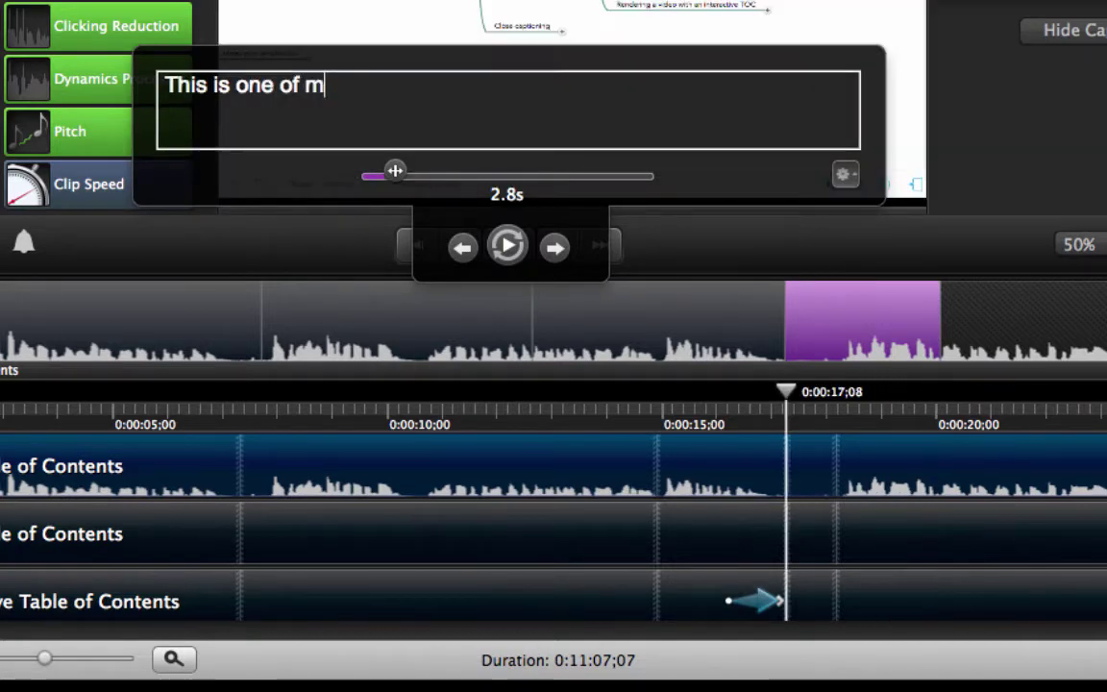
text(y own projects)
Step: Enter "for my students and I teach them how to download audio" as the sixth caption's text
click(1019, 338)
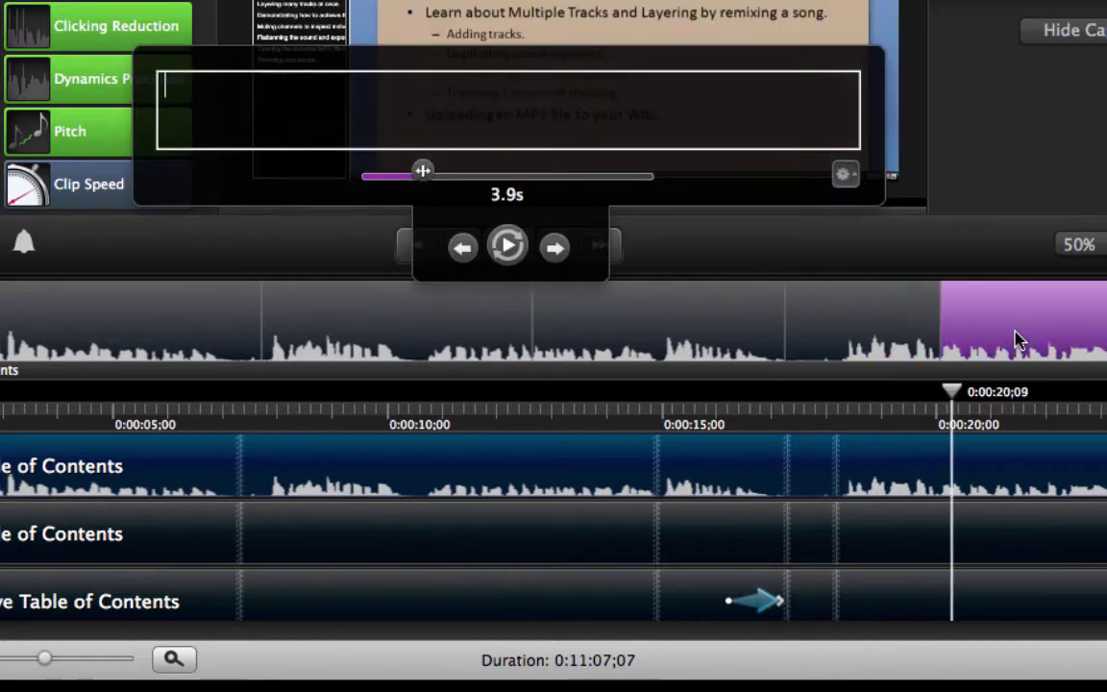
text(for )
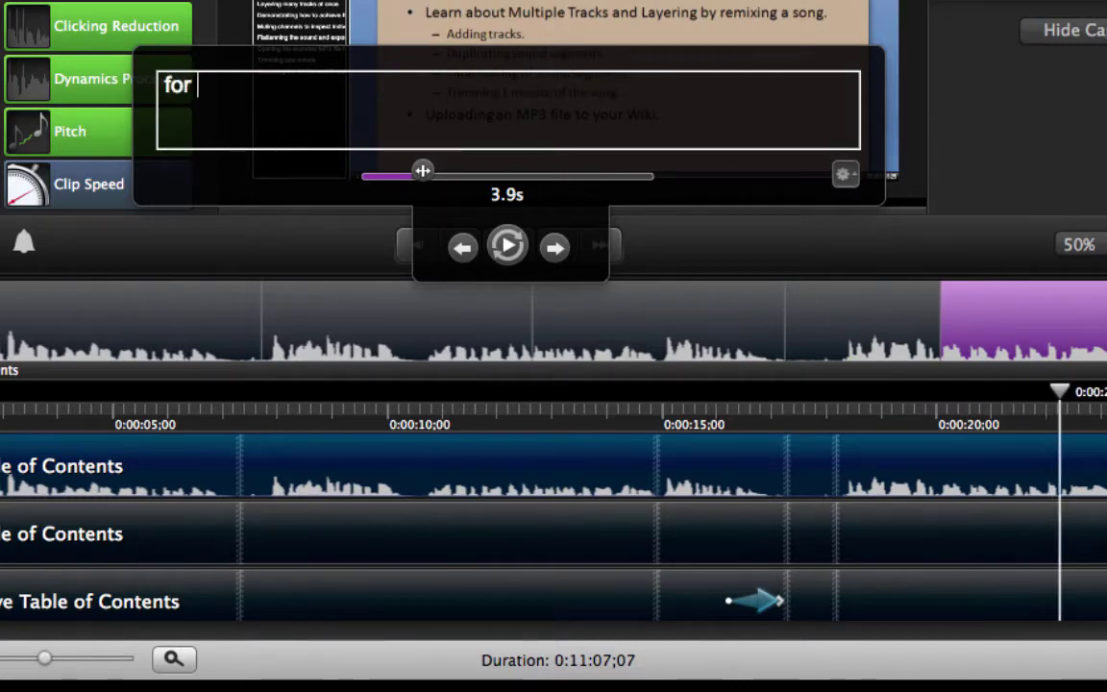
text(my students an)
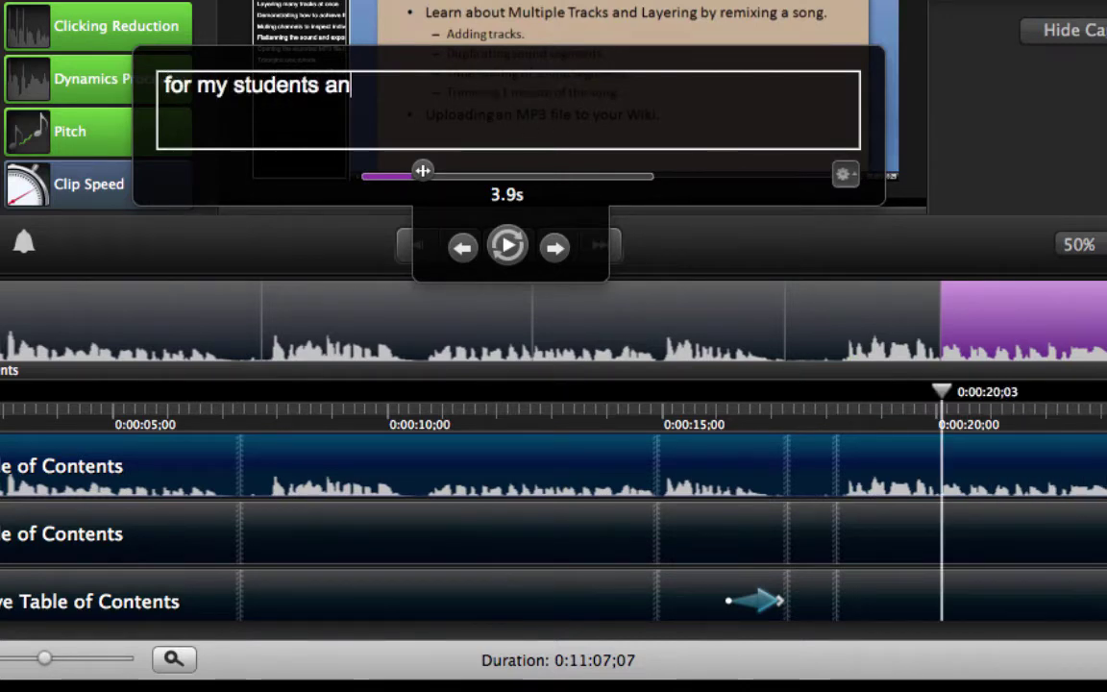
text(d I teach the)
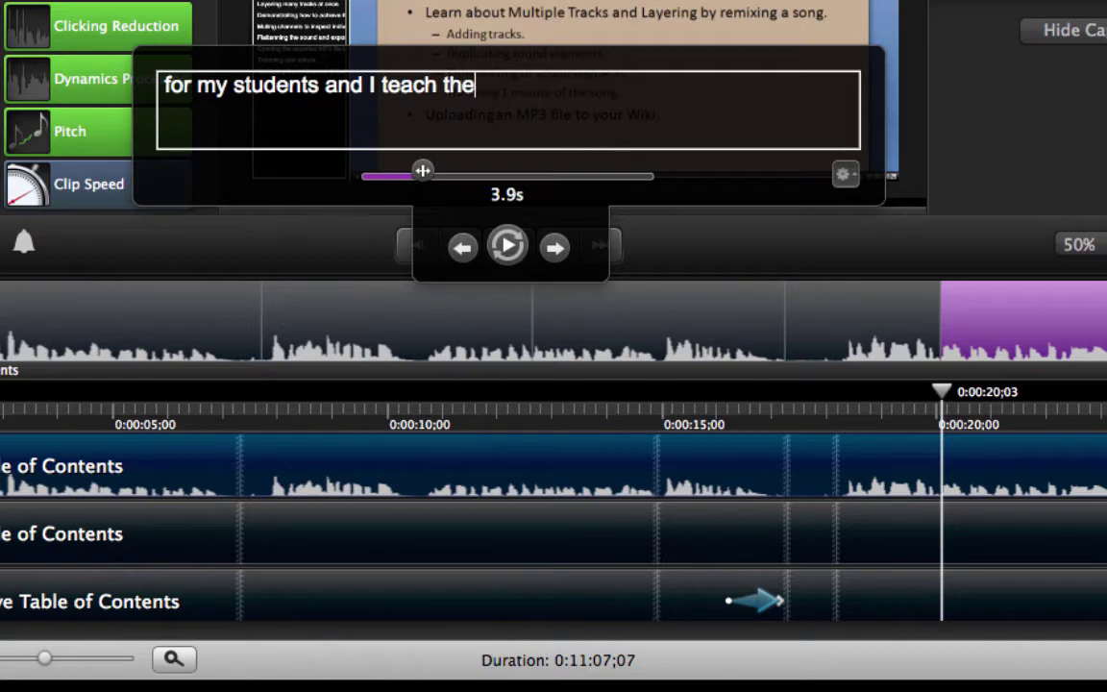
text(m how to download audio)
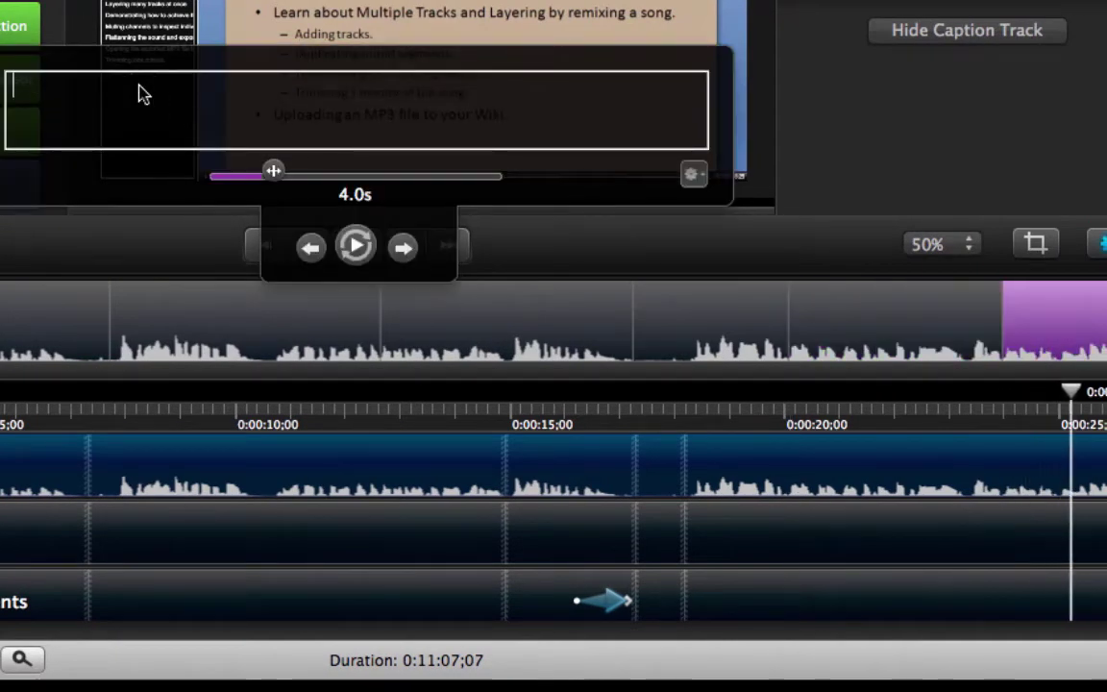
Step: Enter "from the Internet in a legal way" as the seventh caption's text
text(from the In)
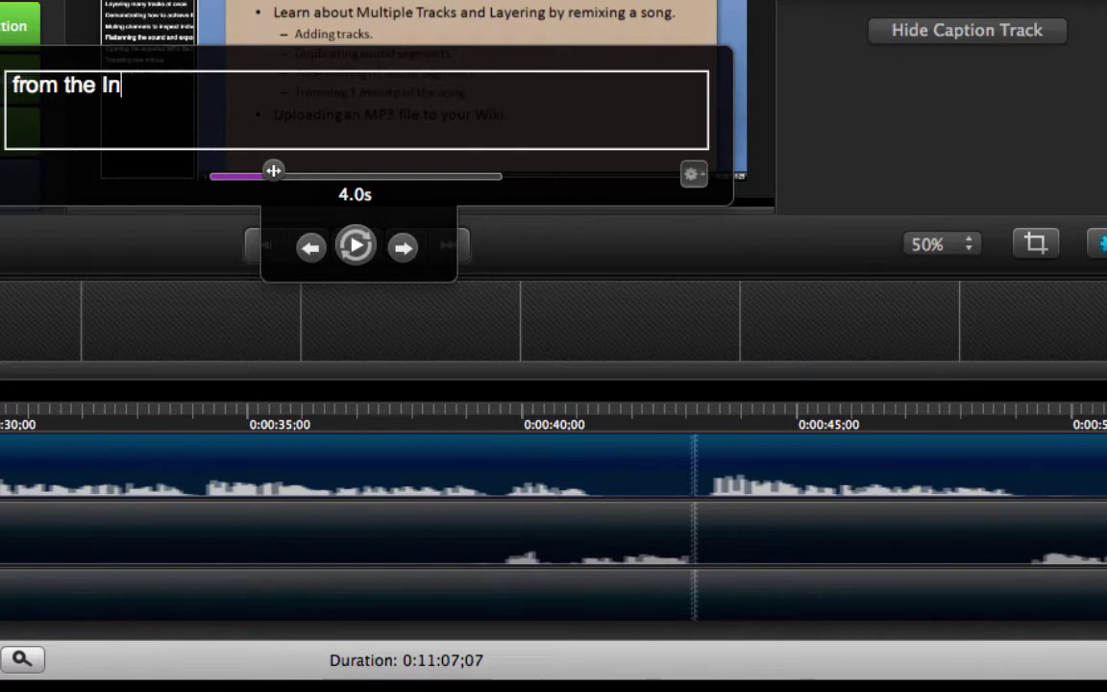
text(ternet in a legal)
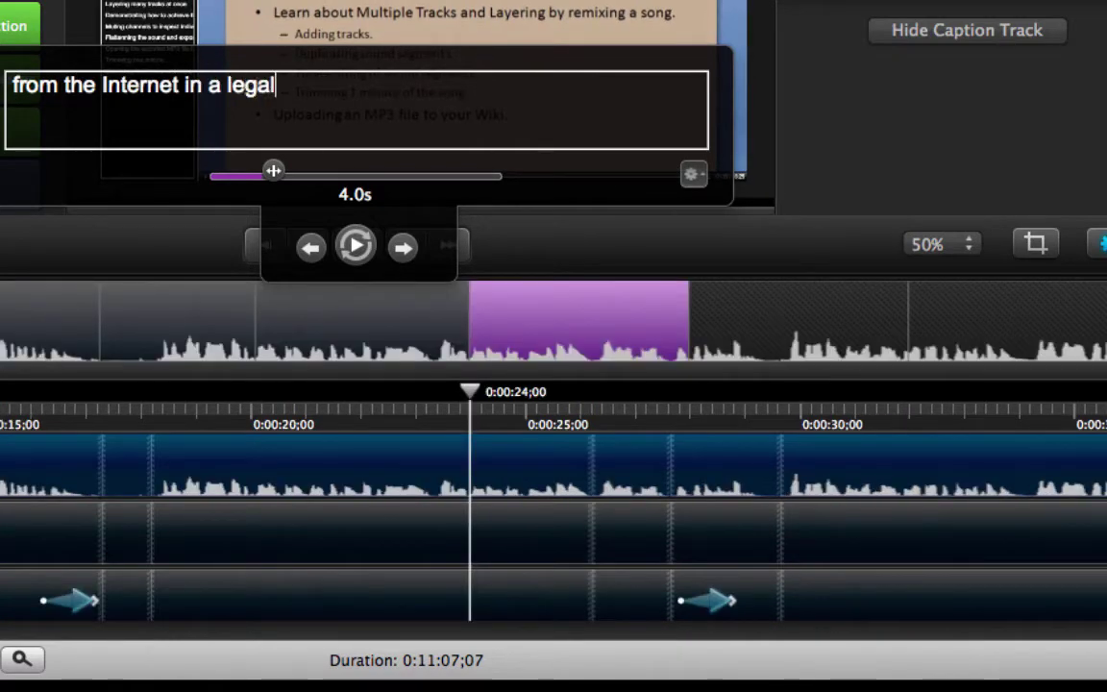
key(Tab)
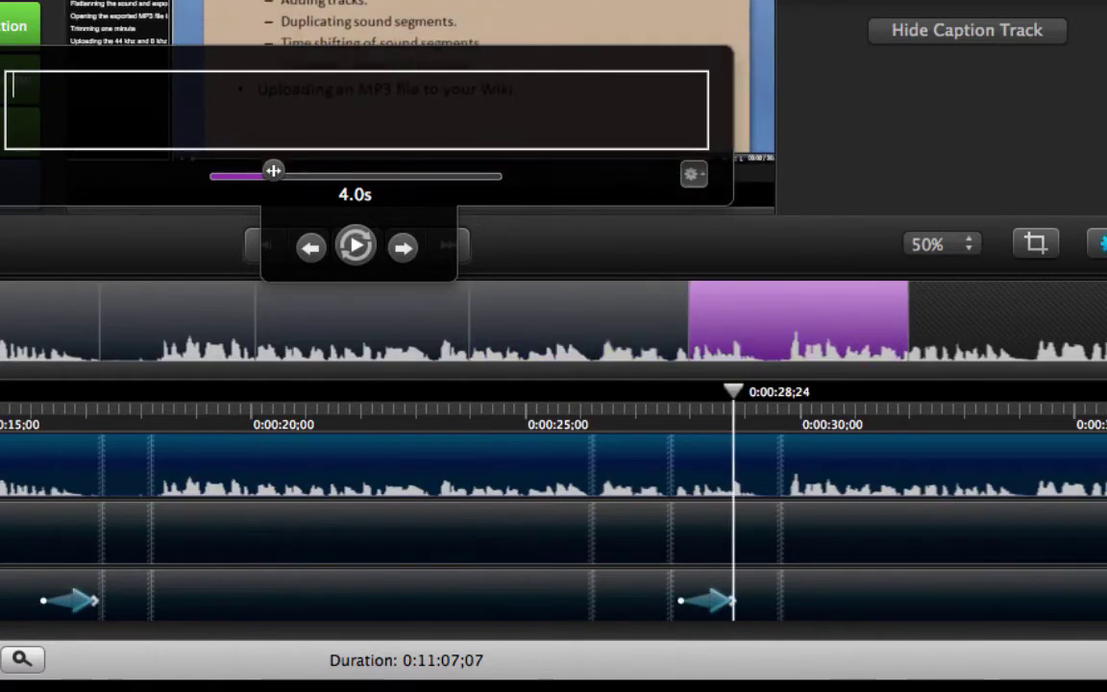
Step: Enter "for remixing it with open source software." as the eighth caption's text
text(for remixin)
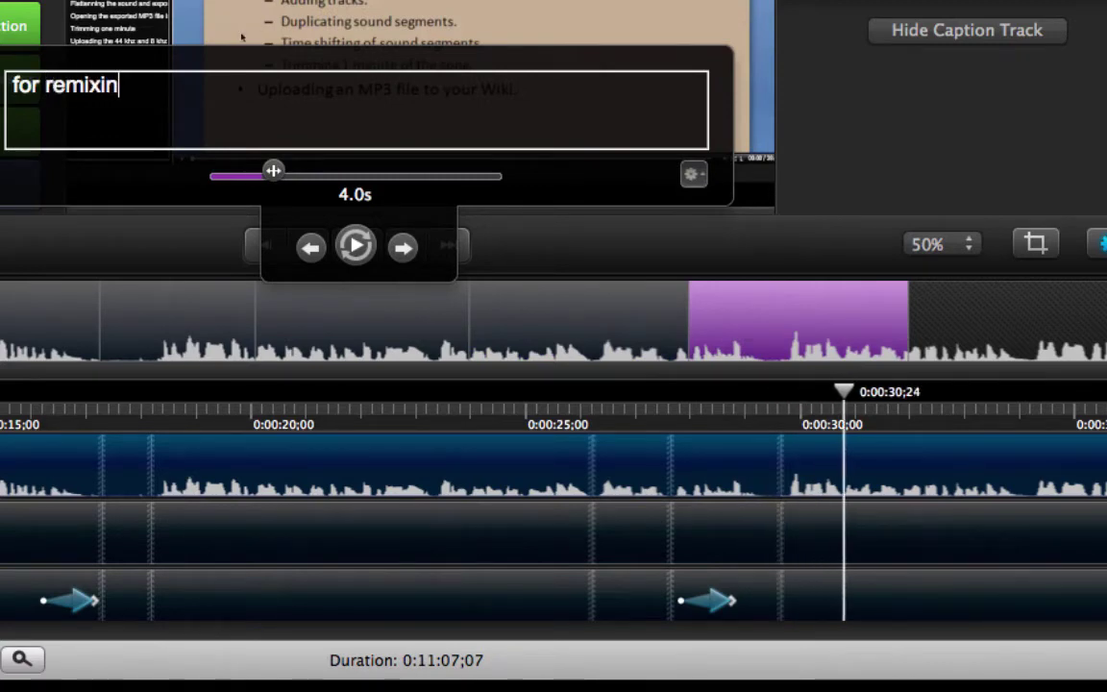
text(g it with )
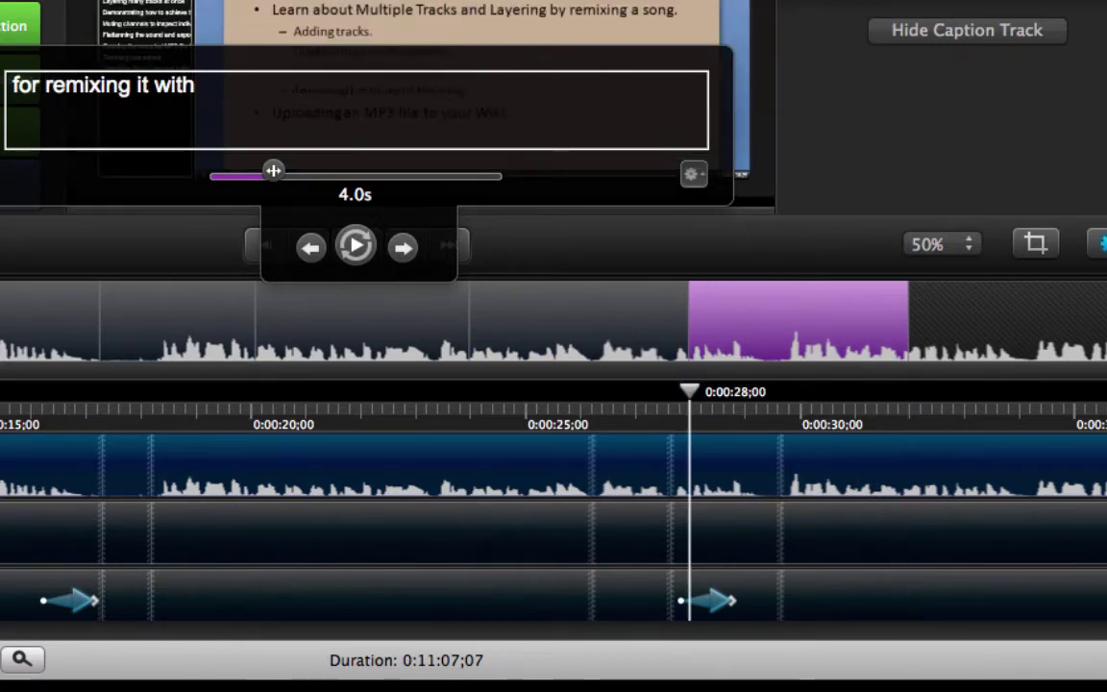
text(open source so)
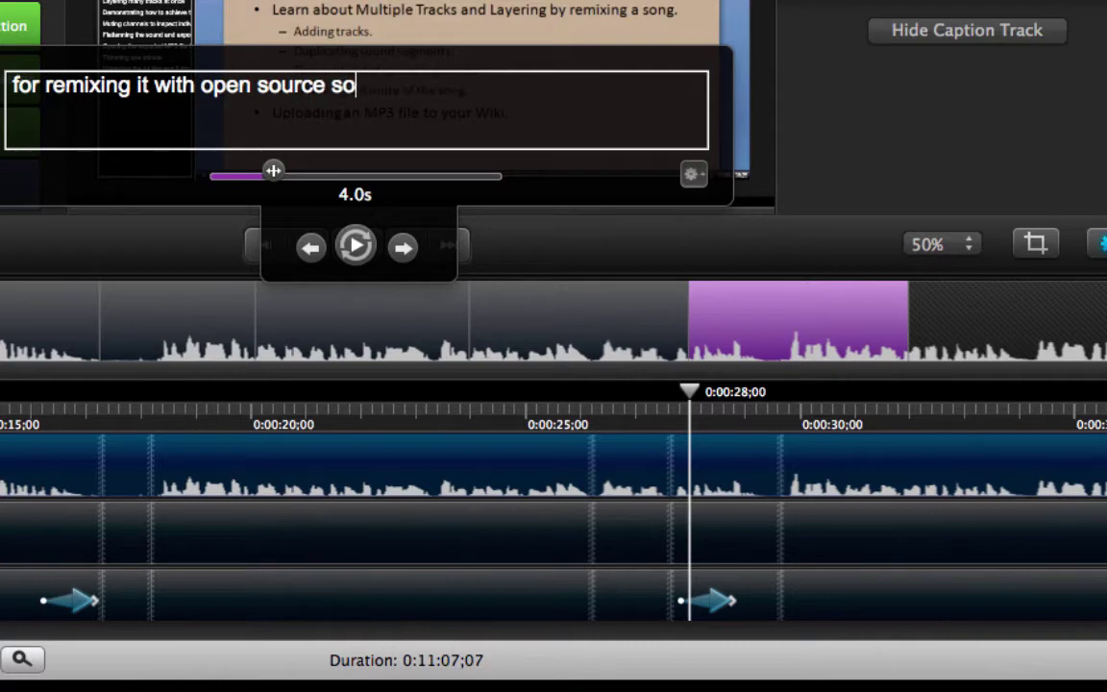
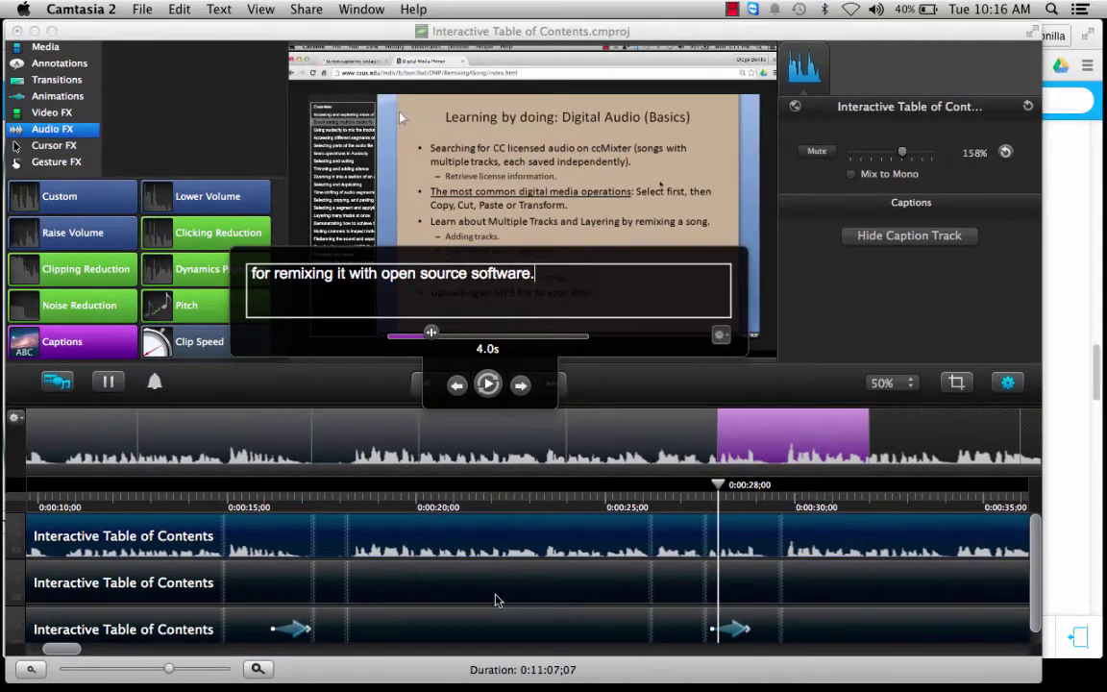
Step: Leave the caption editor and select the clip on each of the three tracks in turn, ending on the captioned audio clip
click(176, 540)
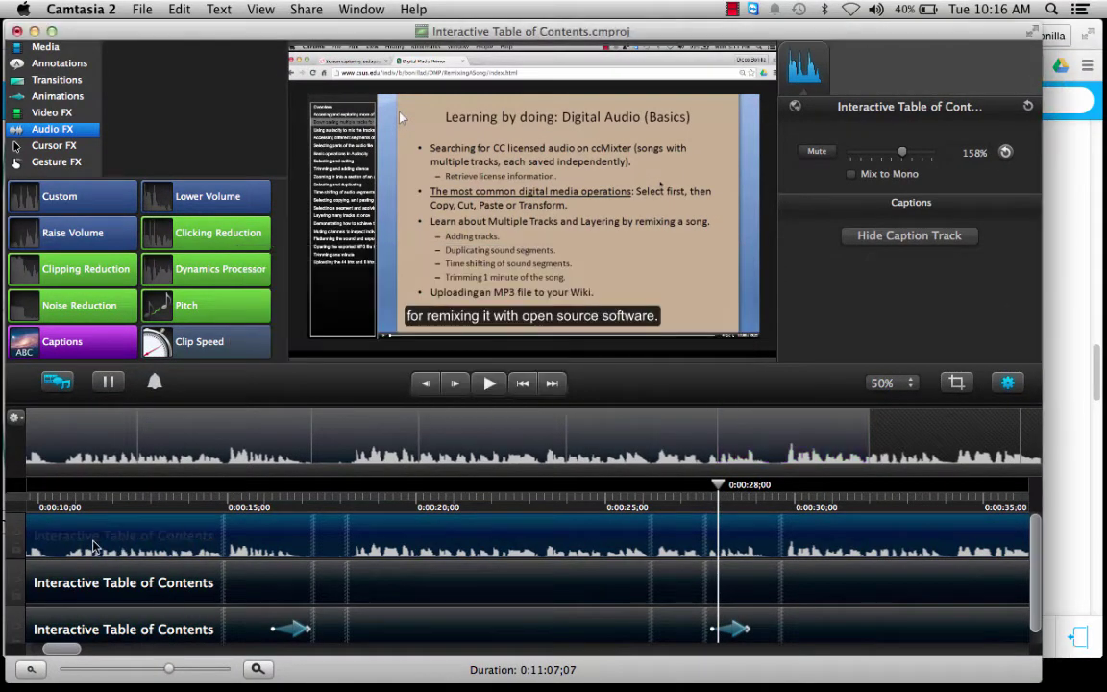
click(105, 583)
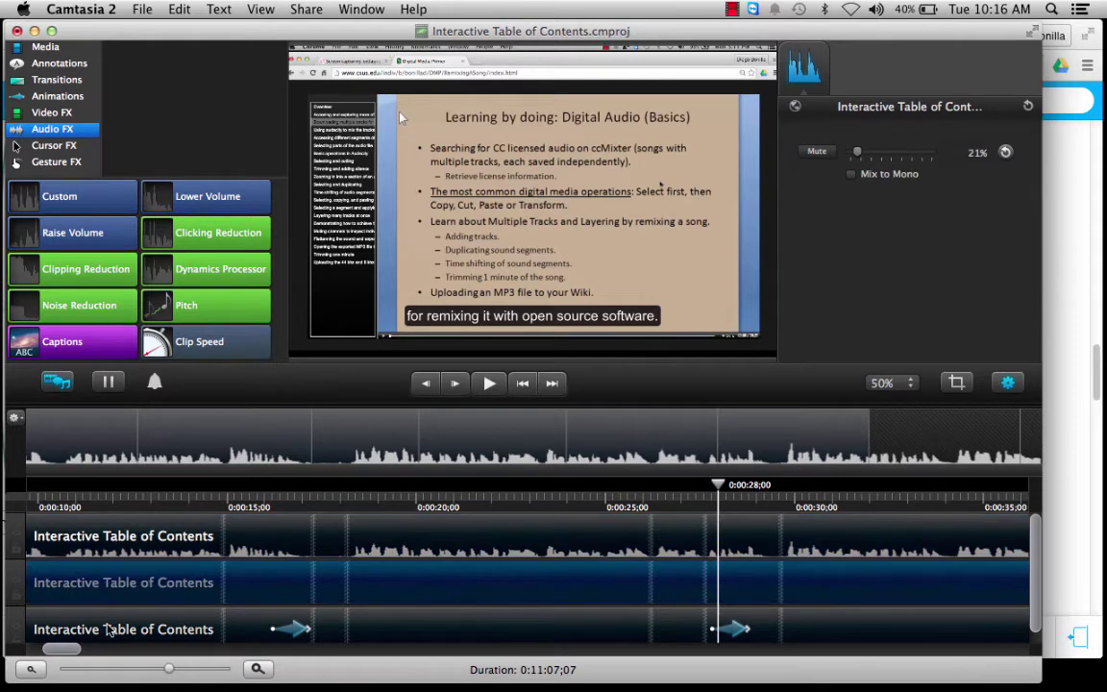
click(104, 630)
click(104, 540)
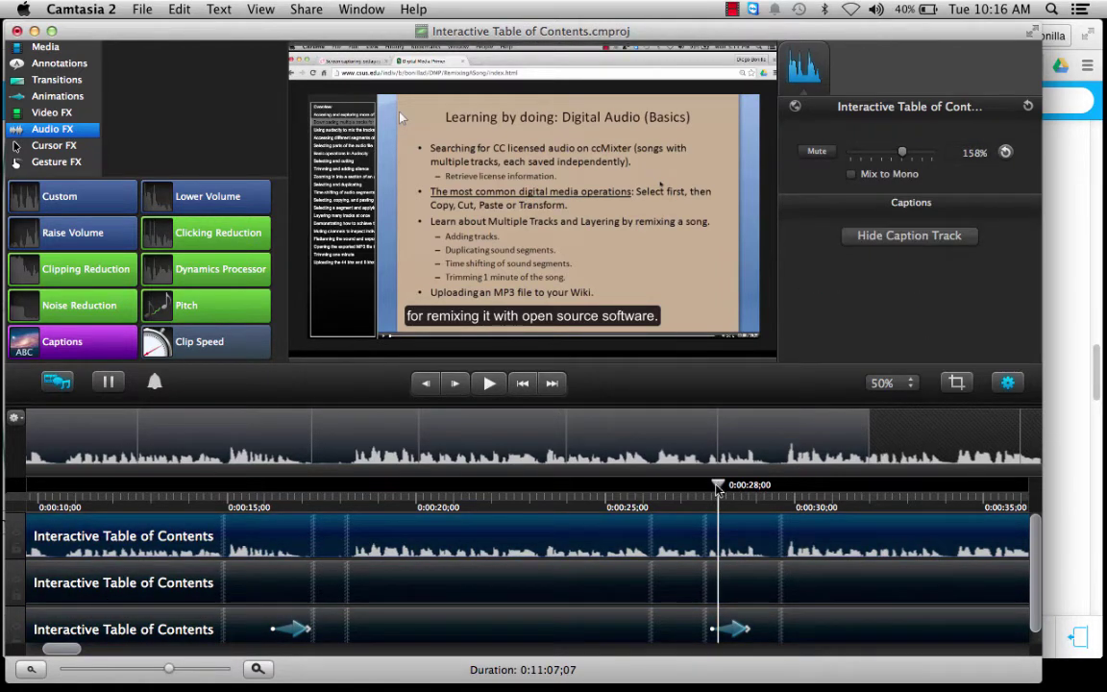
Step: Return the playhead to the start of the timeline and play the video through the last entered caption to review the captions
drag(718, 490, 3, 495)
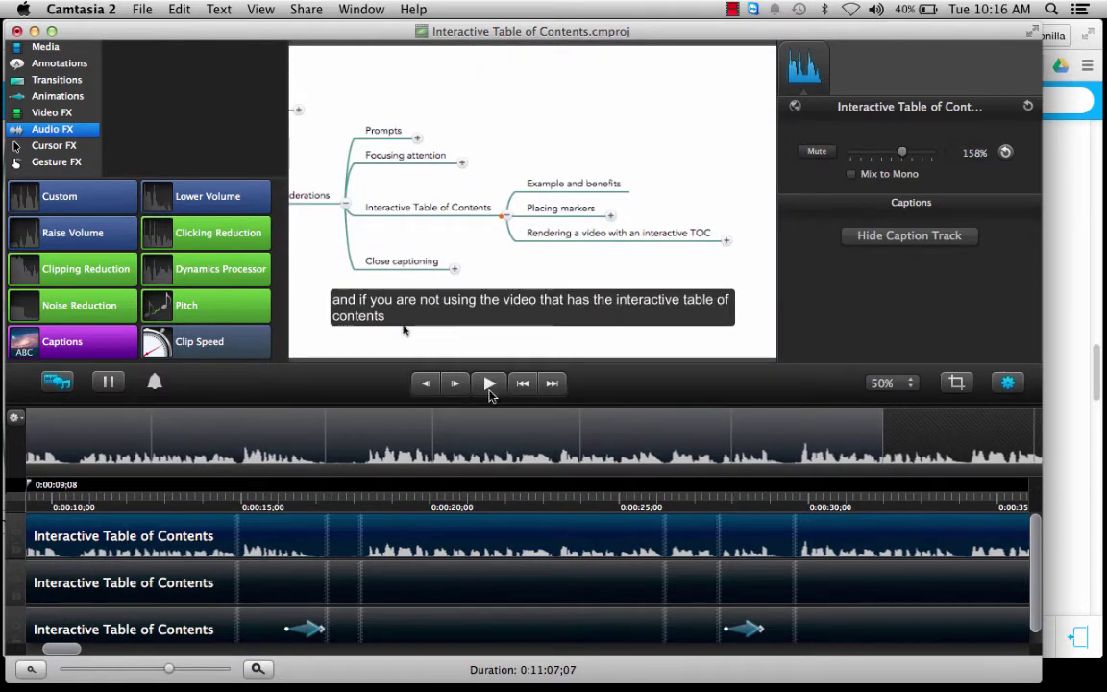
click(489, 386)
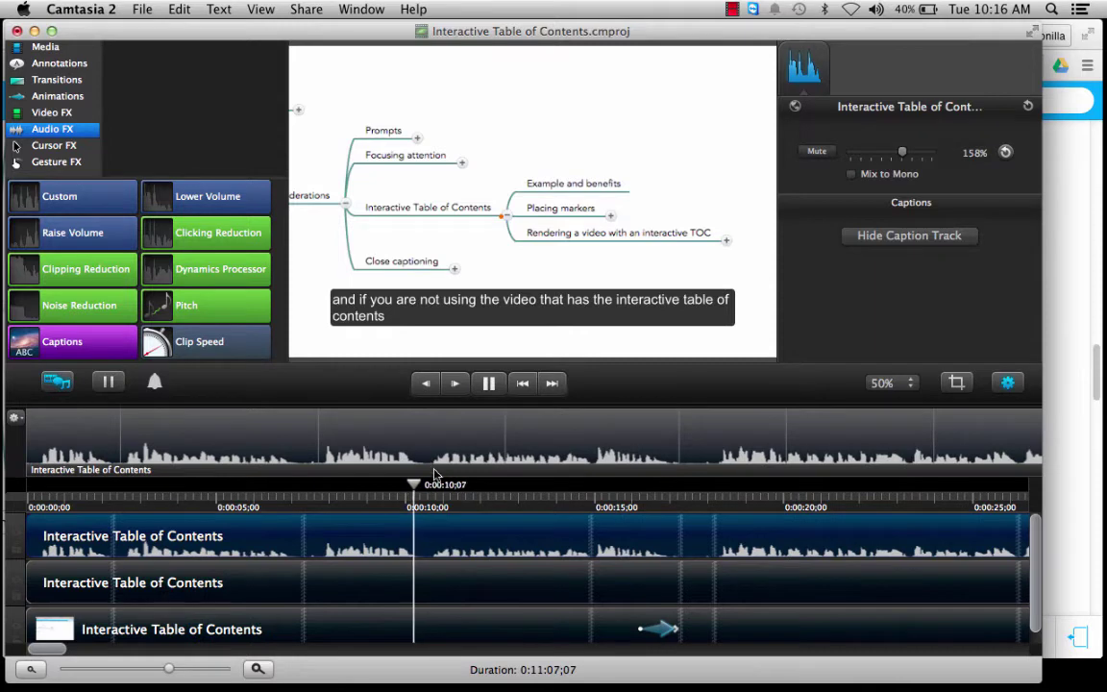
click(489, 389)
click(522, 388)
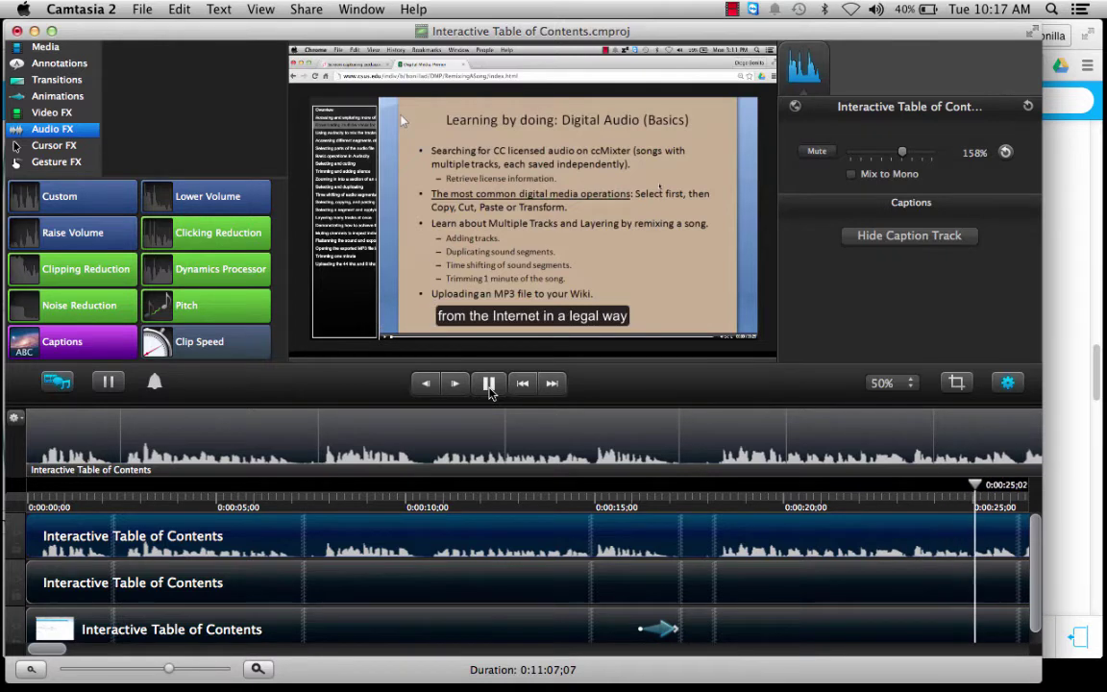
click(490, 385)
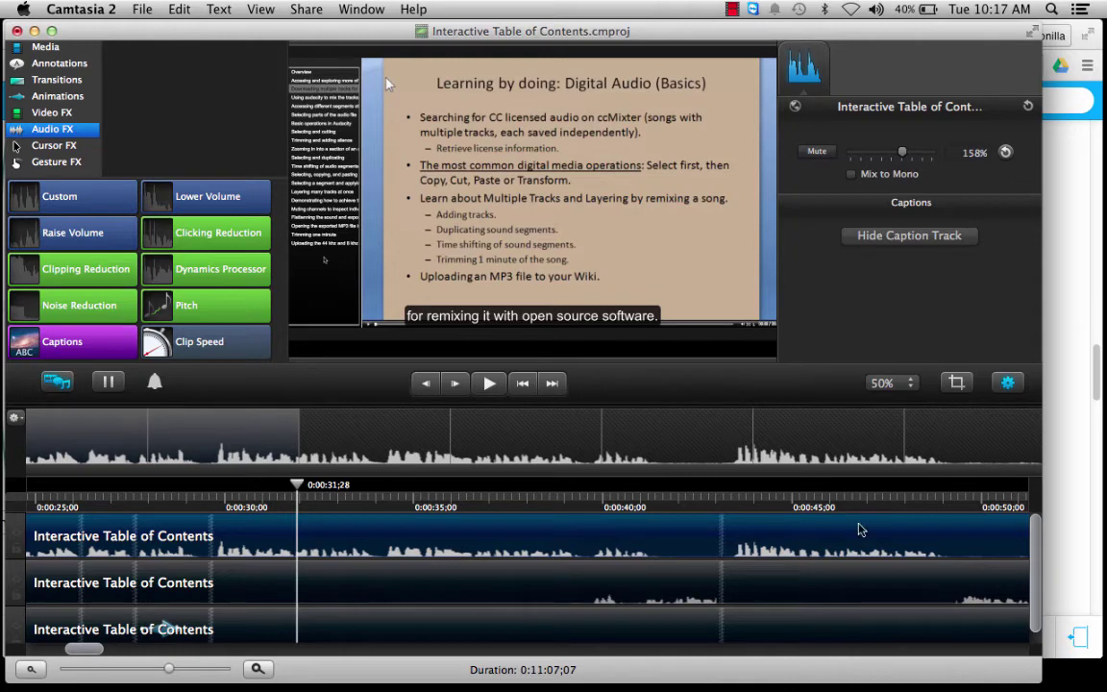
Step: Lower the opacity of the captions' background slightly in the caption settings, keeping the Arial font at size 32
click(15, 421)
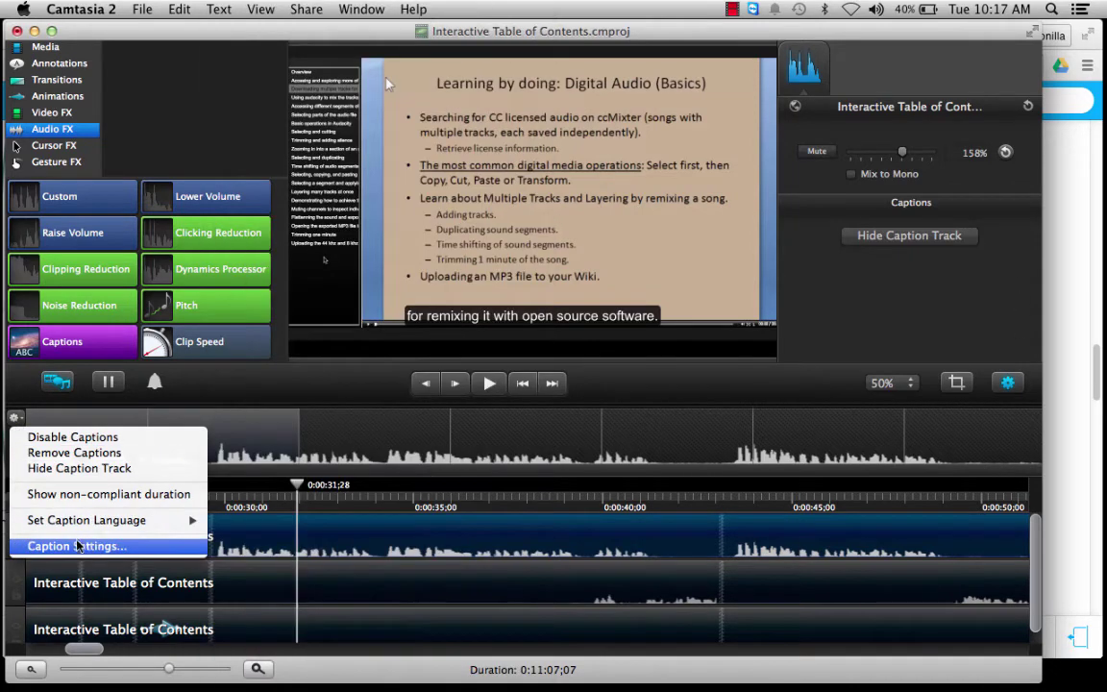
click(113, 550)
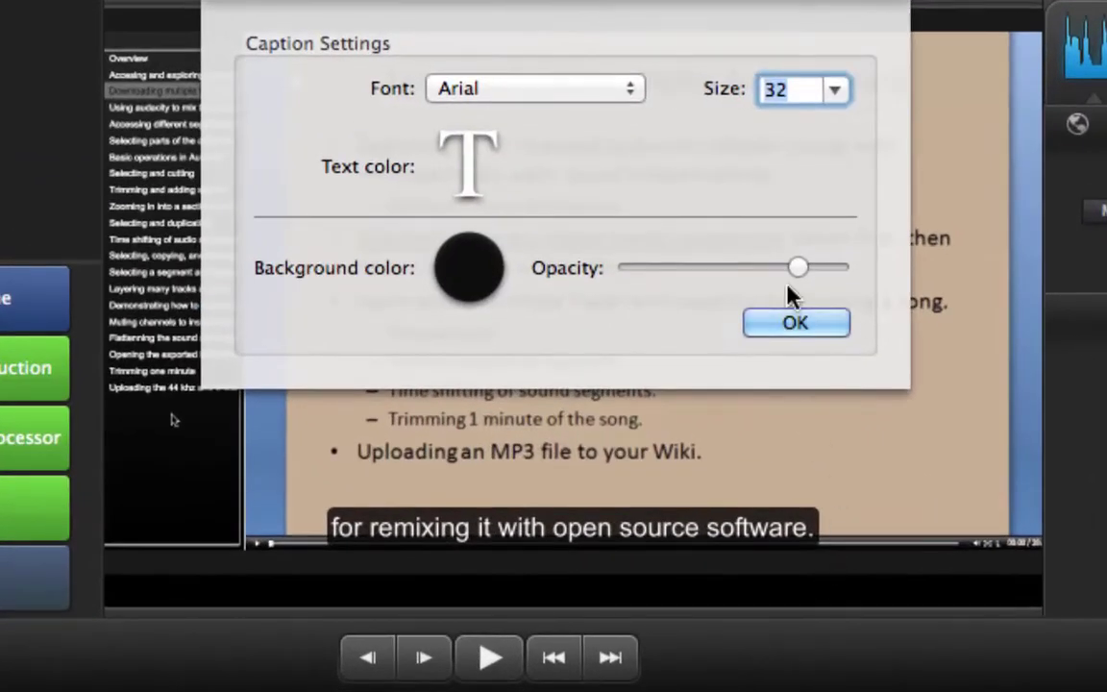
drag(802, 274, 777, 292)
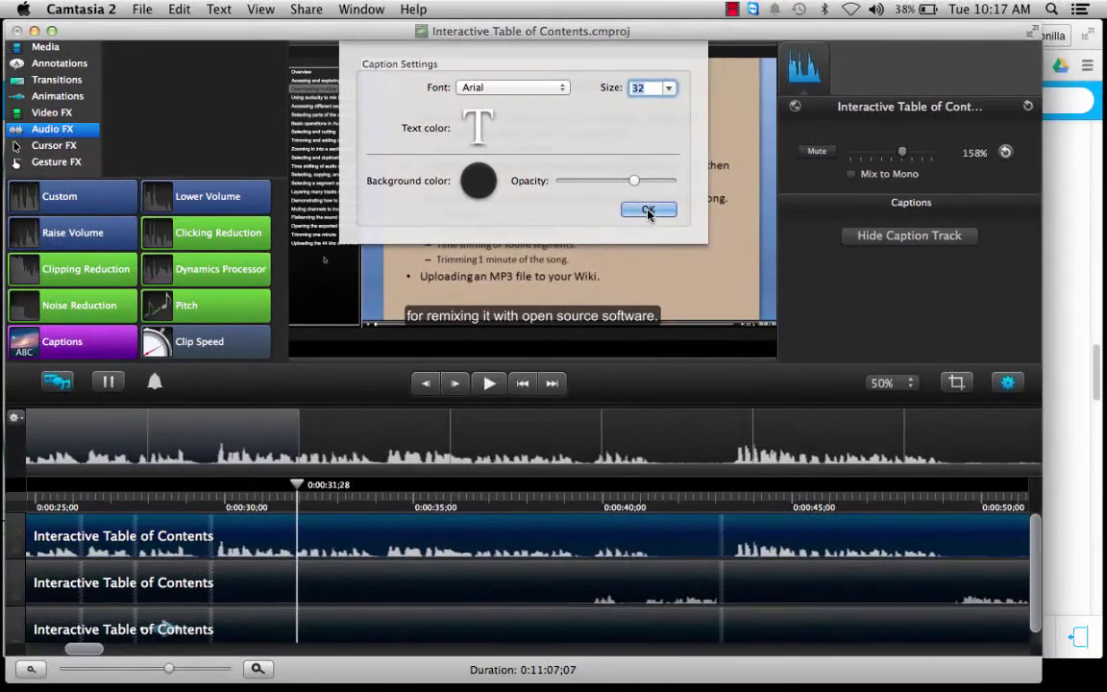
click(649, 211)
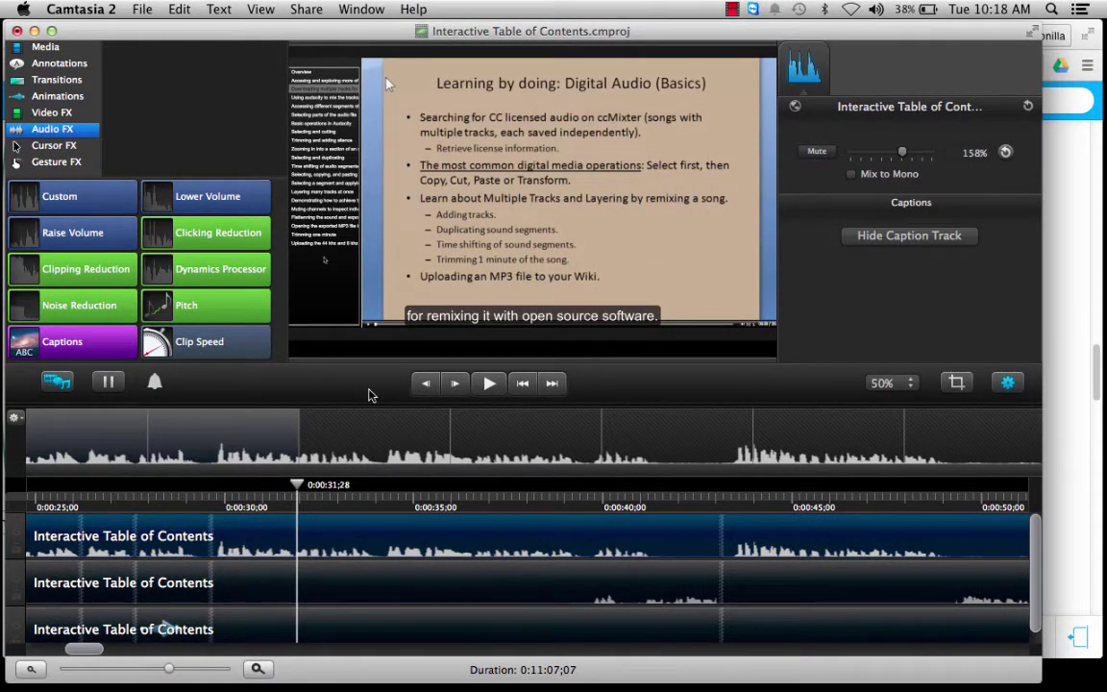
click(141, 10)
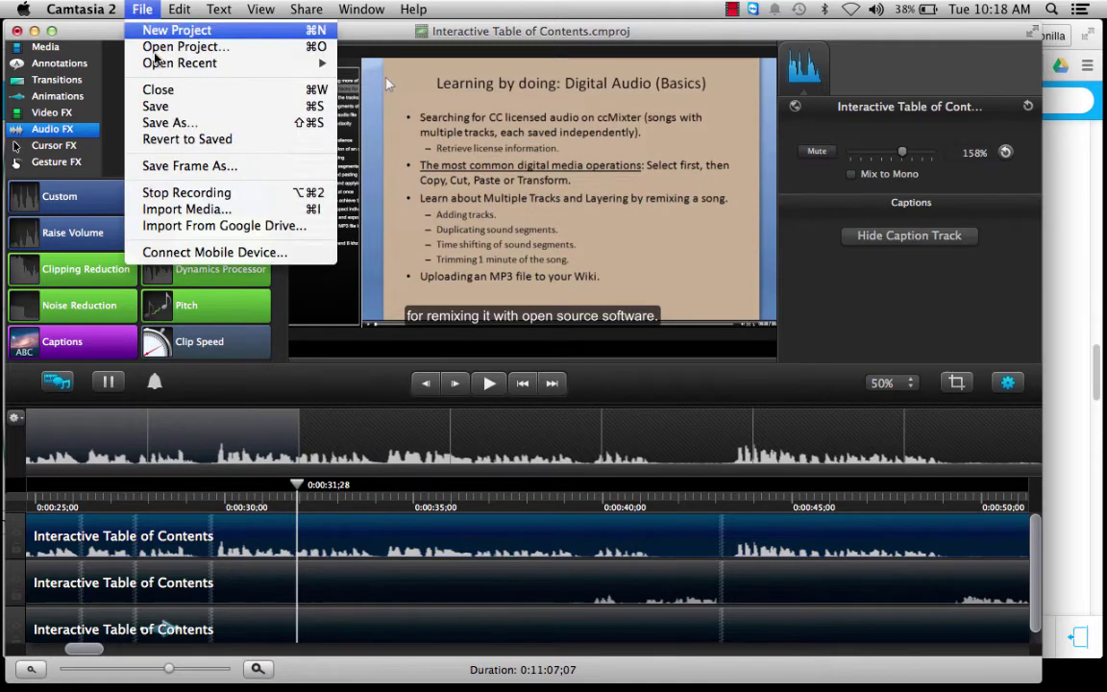
click(192, 122)
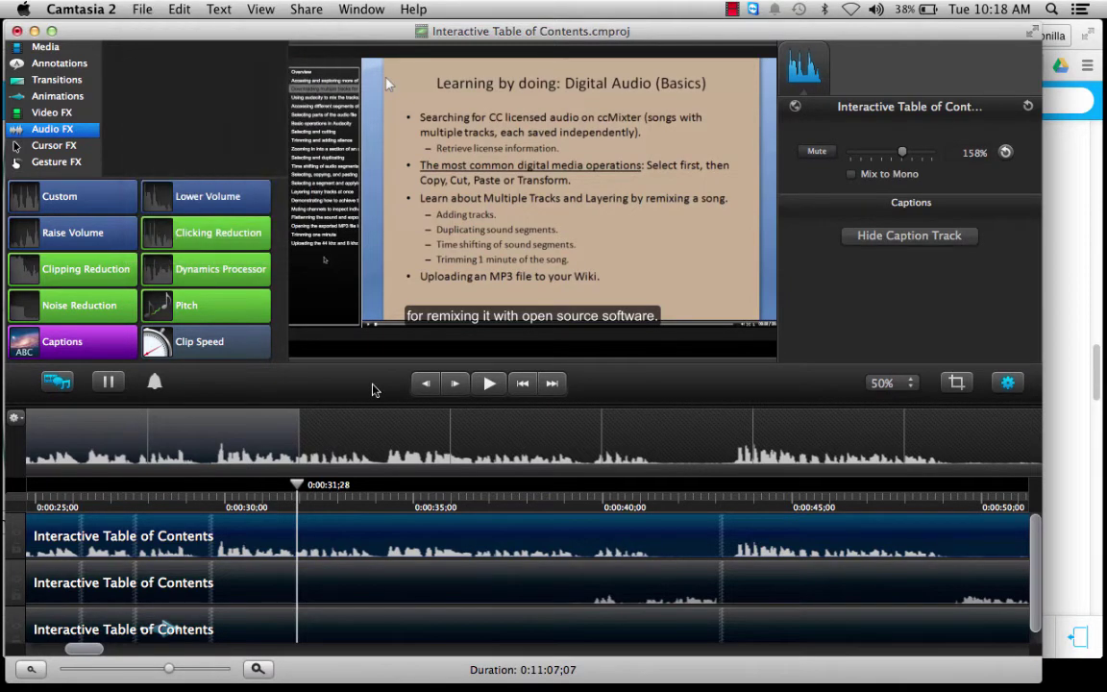
click(304, 10)
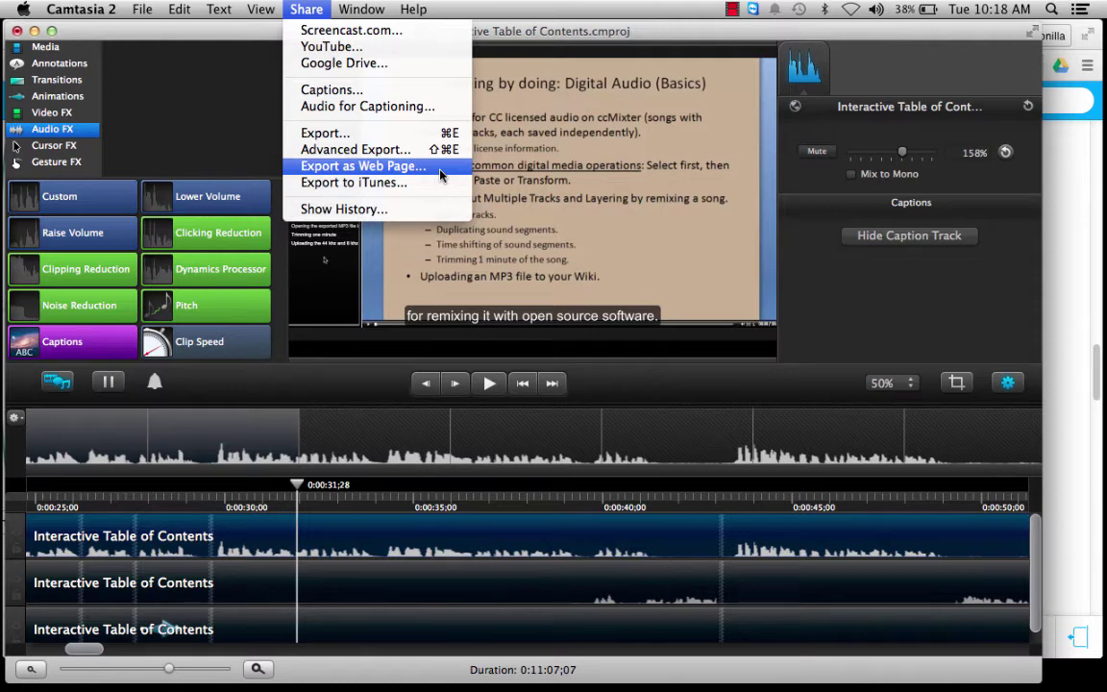
click(271, 361)
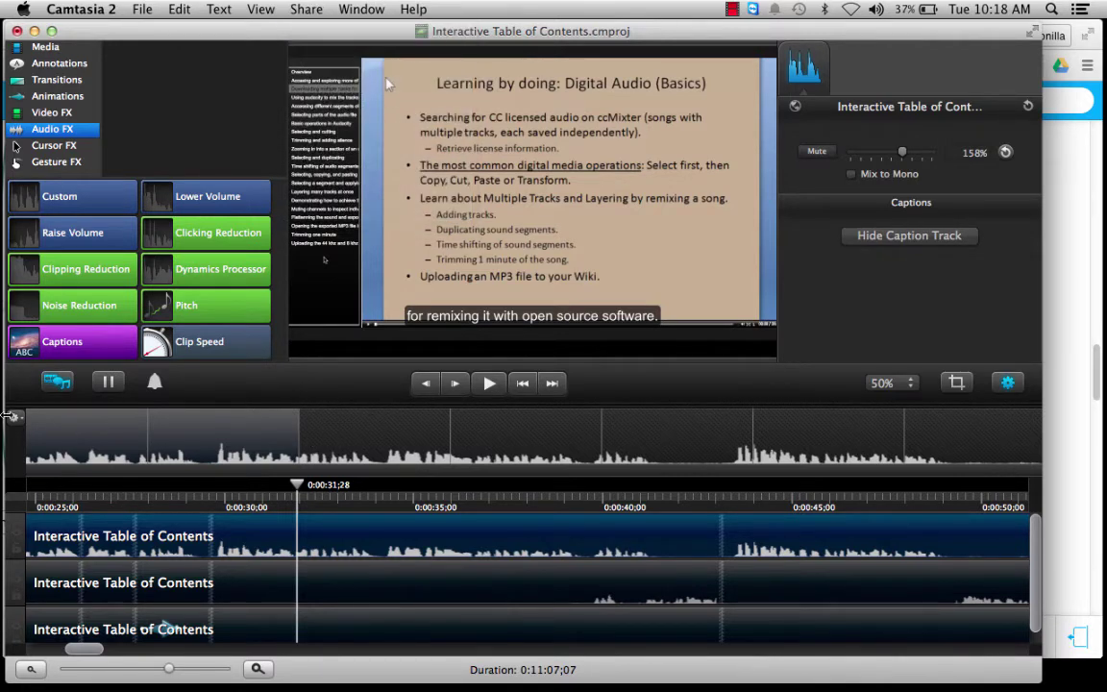
Step: Hide the caption track from the timeline and minimize the project window
click(13, 418)
click(147, 468)
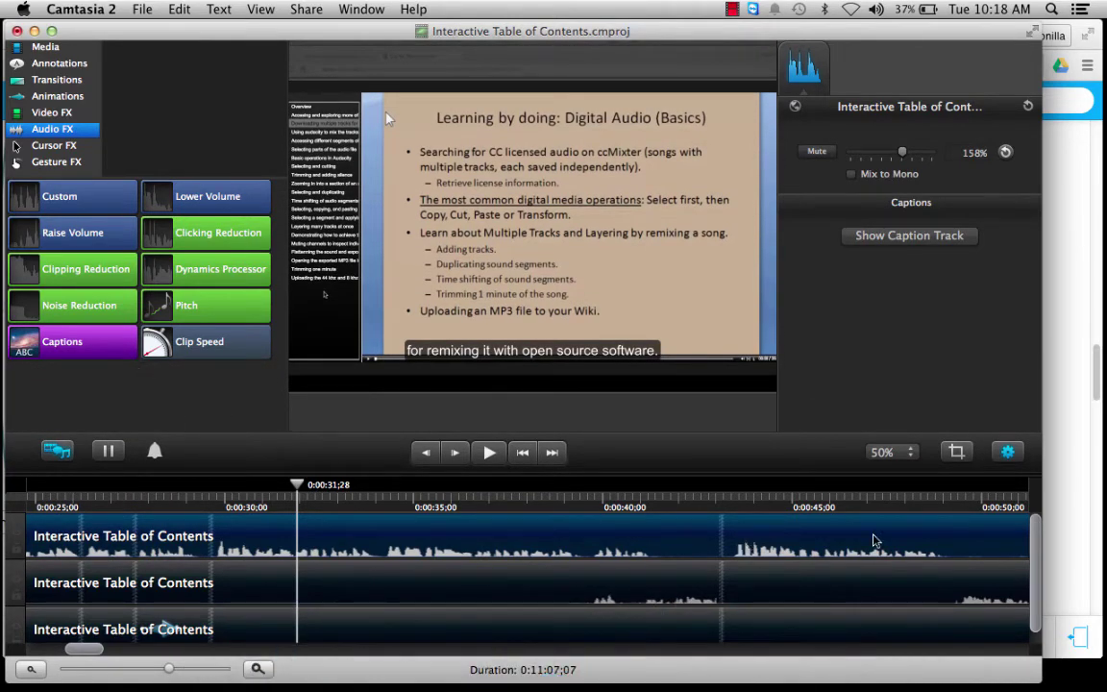
click(35, 31)
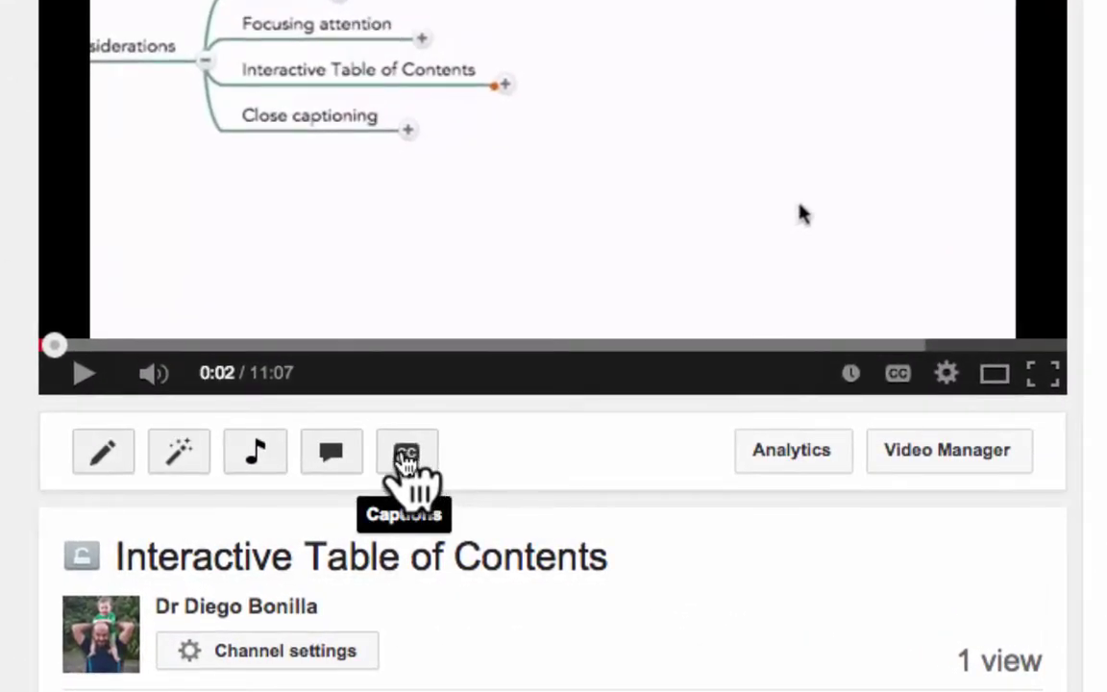
Step: Open the captions page of the uploaded Interactive Table of Contents video on YouTube and set the video language to English
click(421, 463)
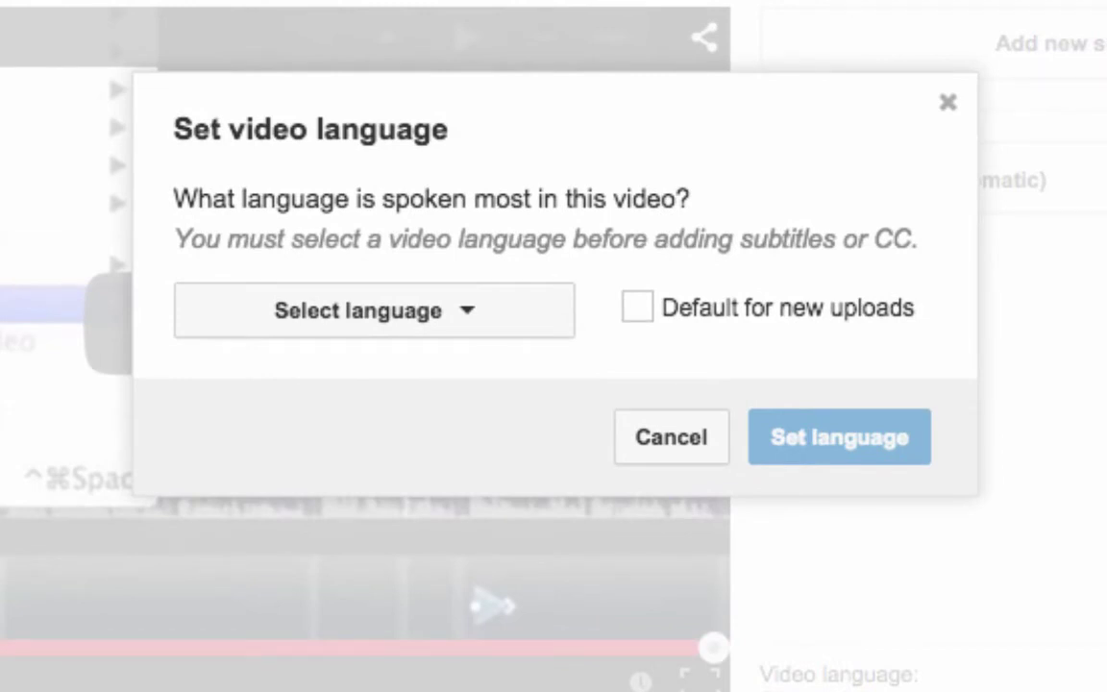
click(456, 306)
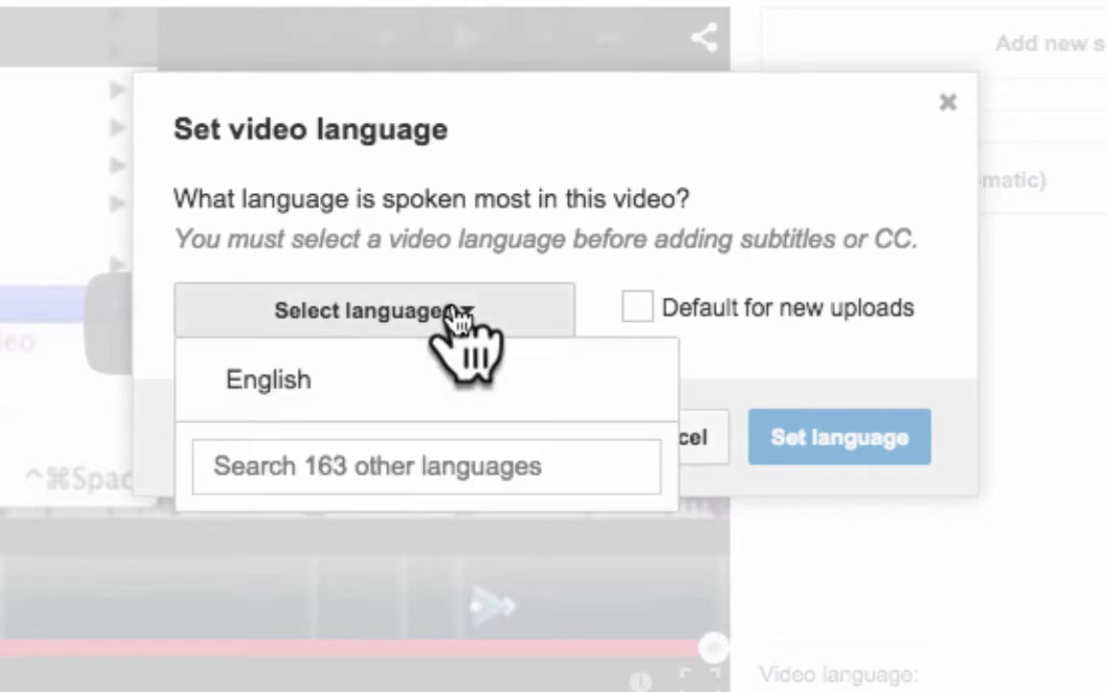
click(373, 381)
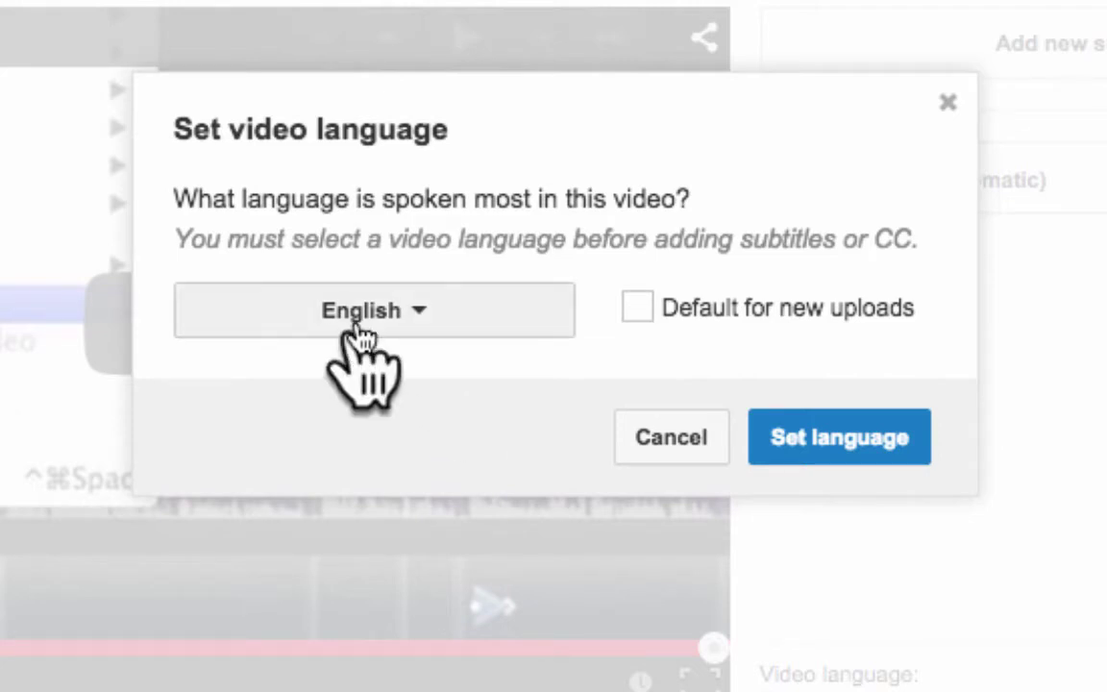
click(885, 442)
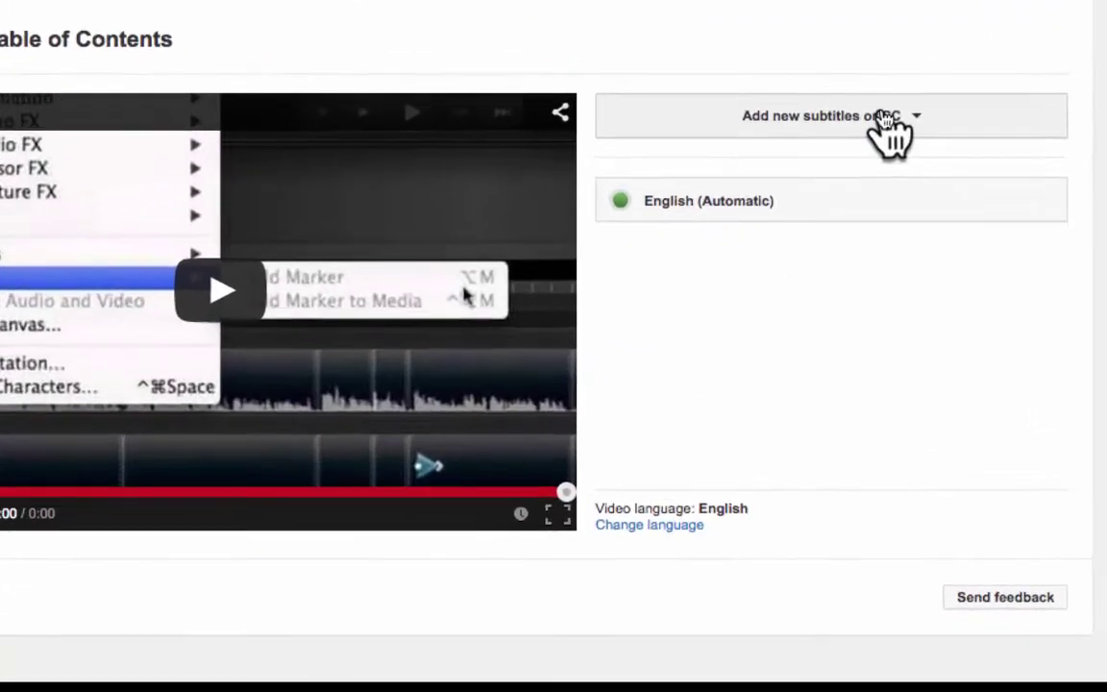
Step: Add new English subtitles to the video with the Transcribe and set timings method
click(846, 272)
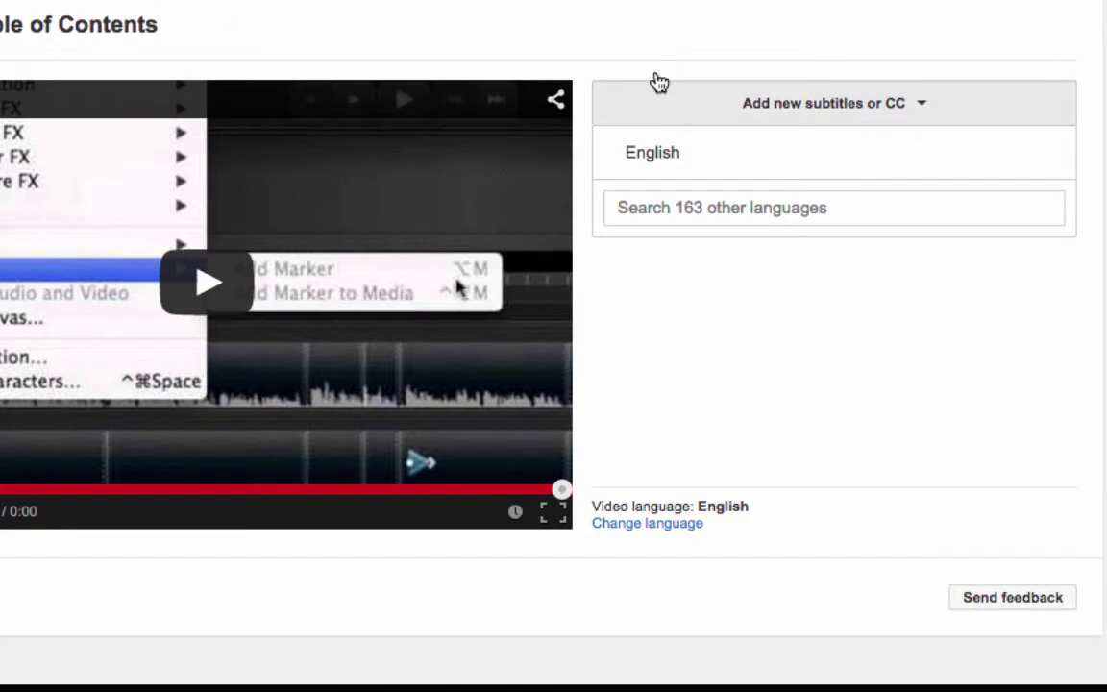
click(683, 159)
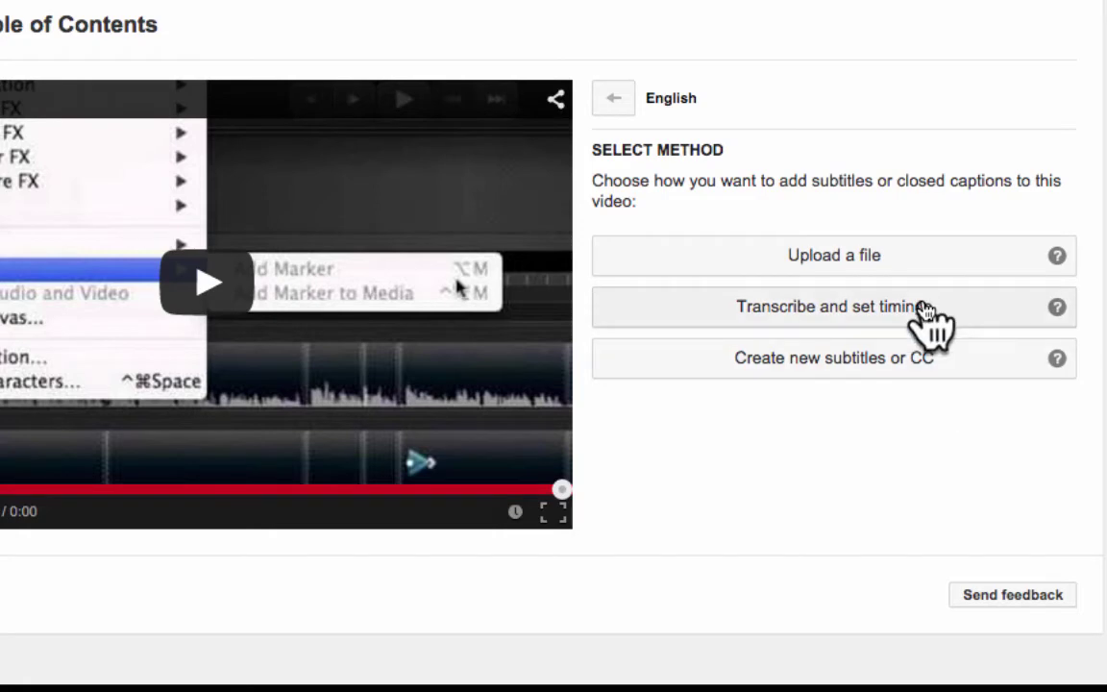
click(988, 308)
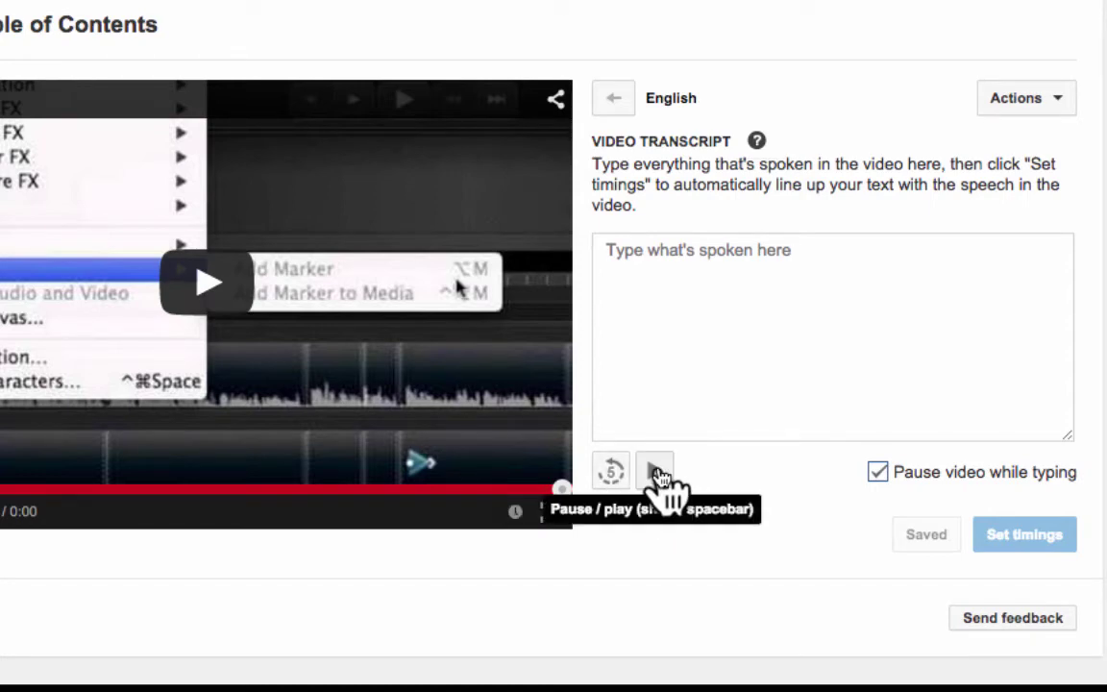
Step: Try transcribing the video's opening narration during playback, starting with "Interactive ta", and return to the list of subtitle tracks
click(714, 279)
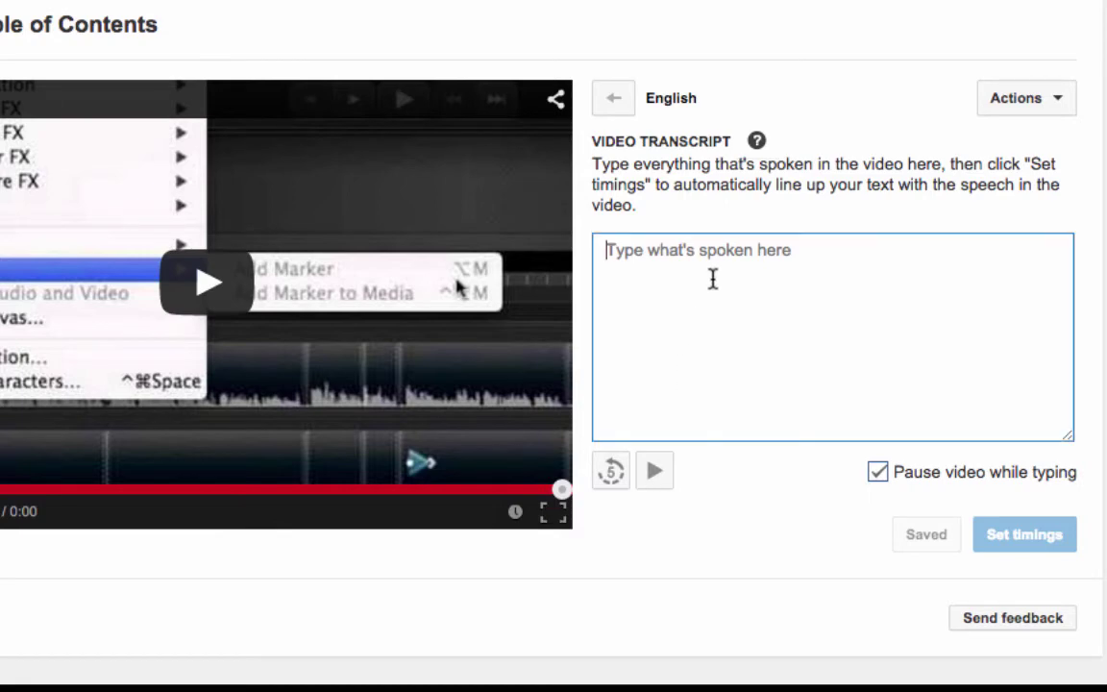
click(656, 471)
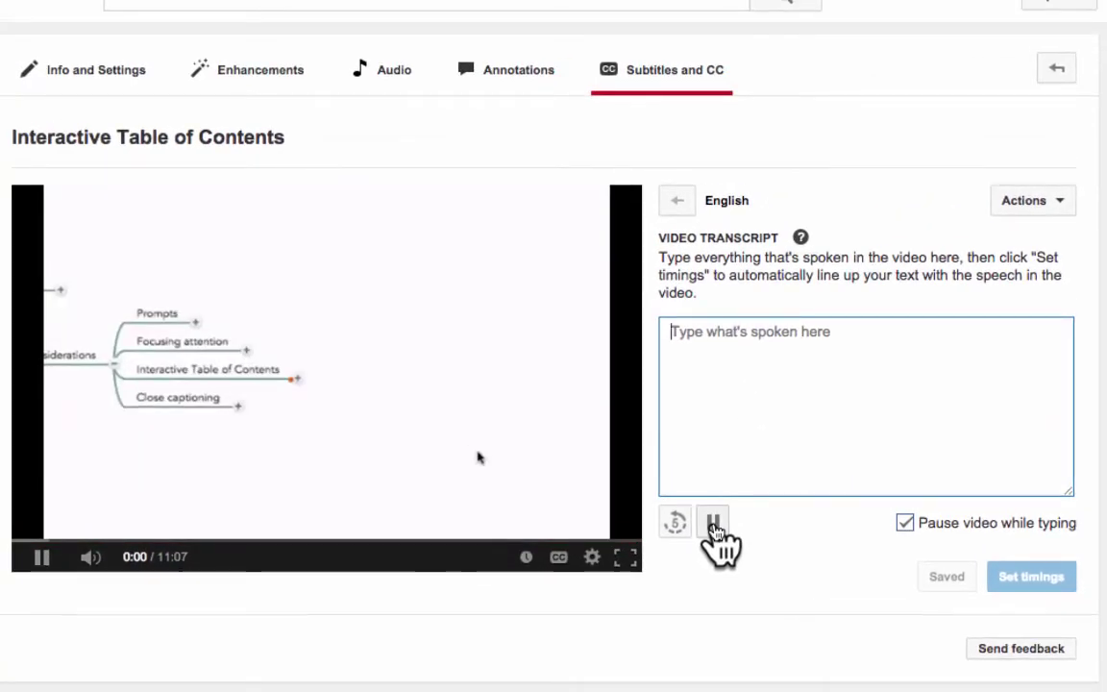
click(714, 523)
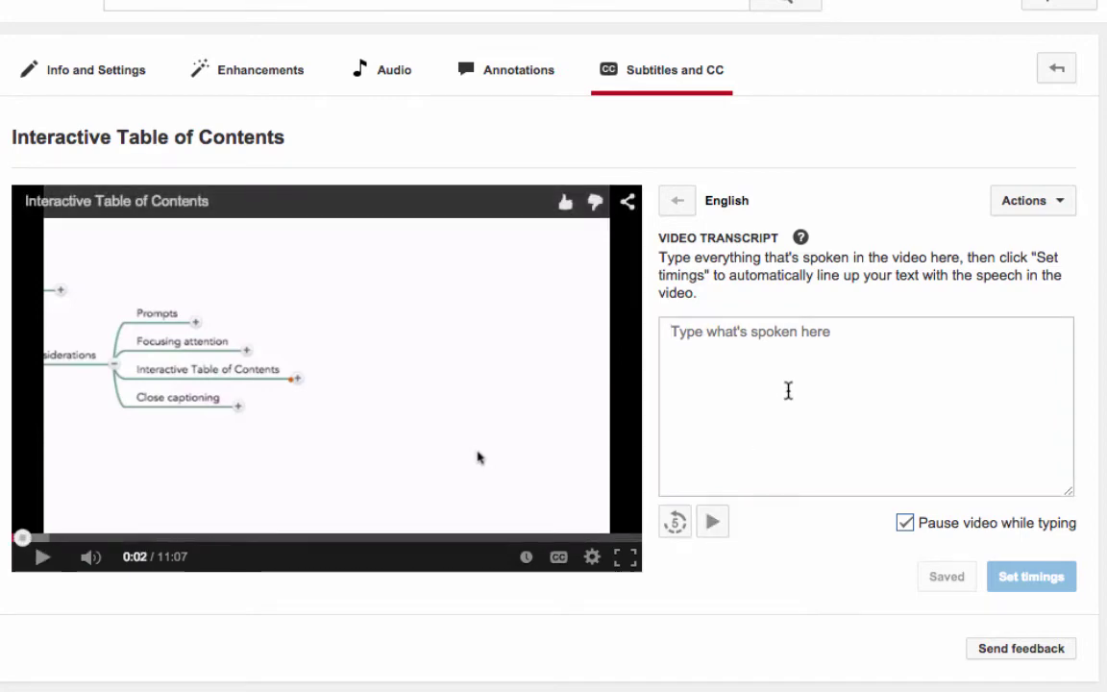
click(788, 391)
text(Interactive ta)
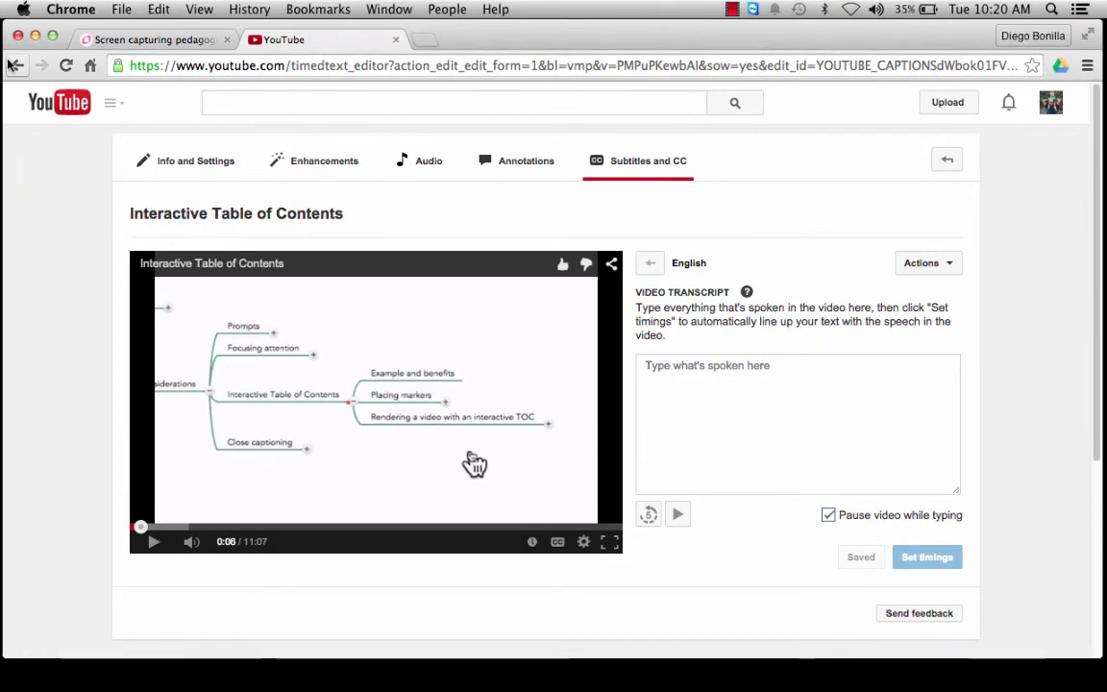
click(13, 65)
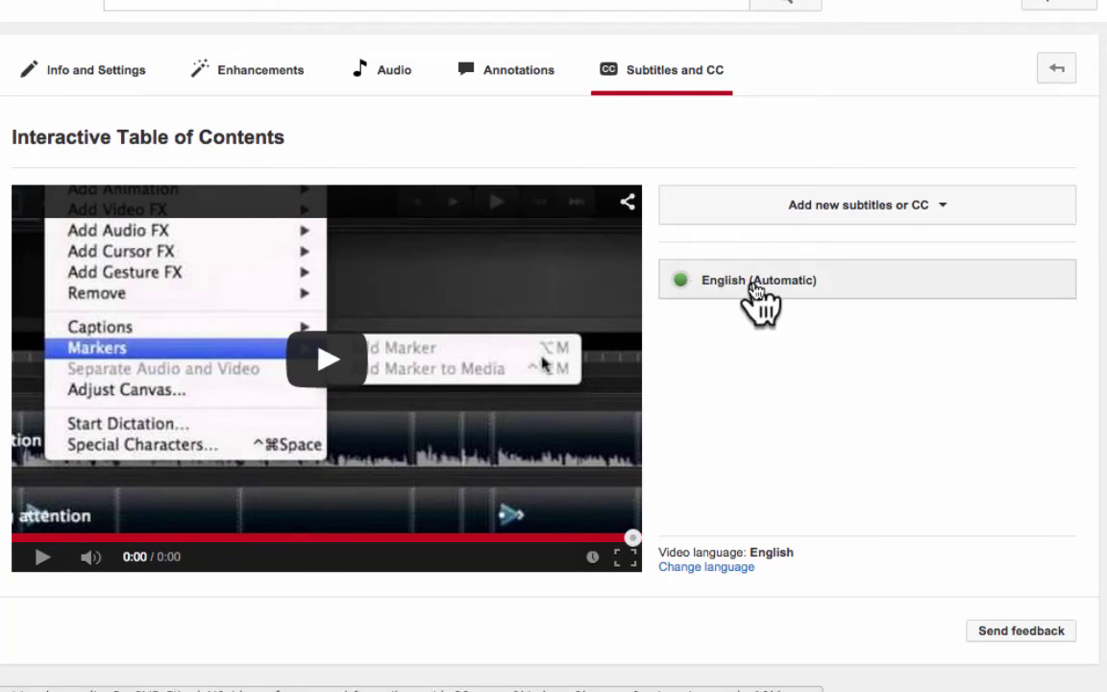
Step: Edit the automatic English captions, changing the first caption's opening to "Interactive table of contents. In this video", and play it back
click(797, 287)
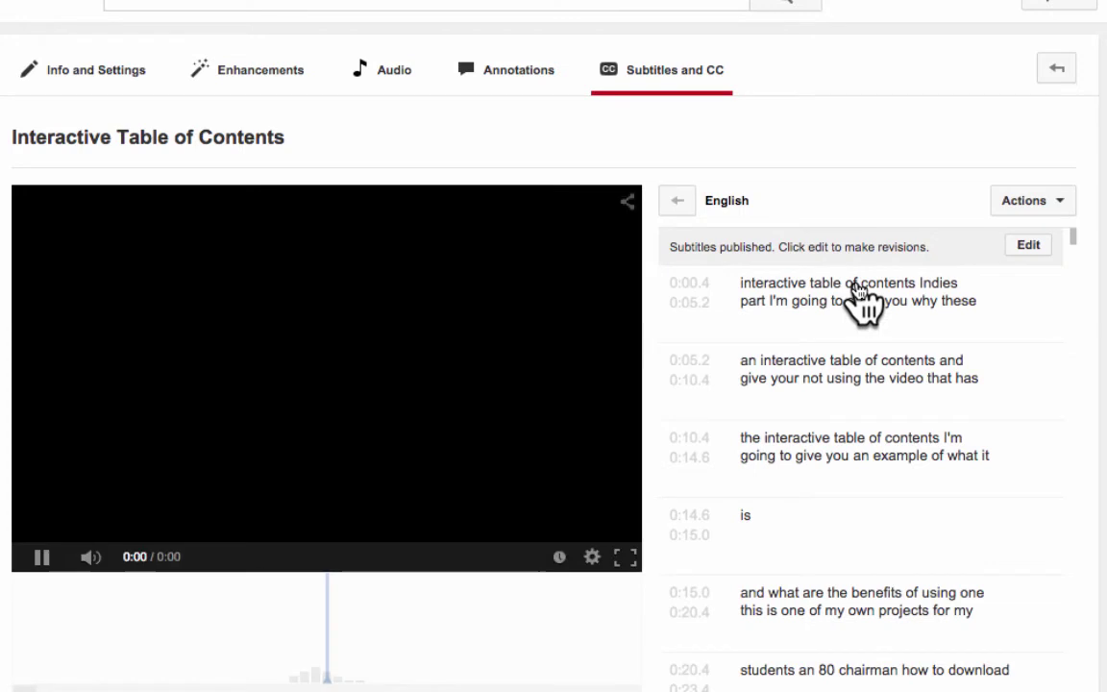
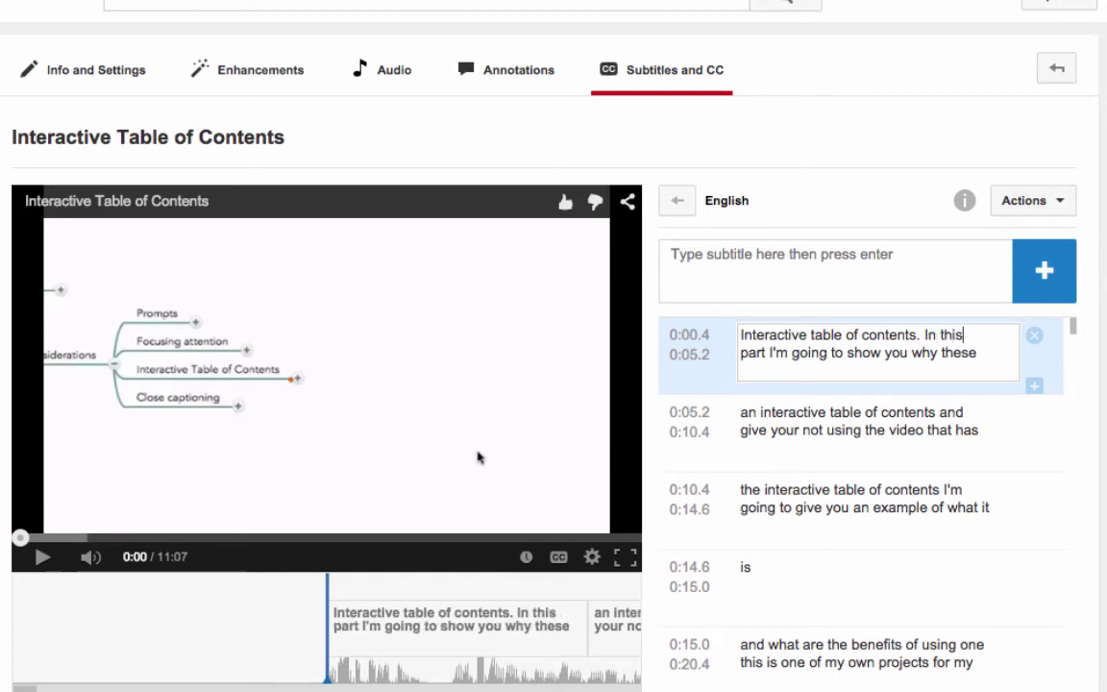
text(video)
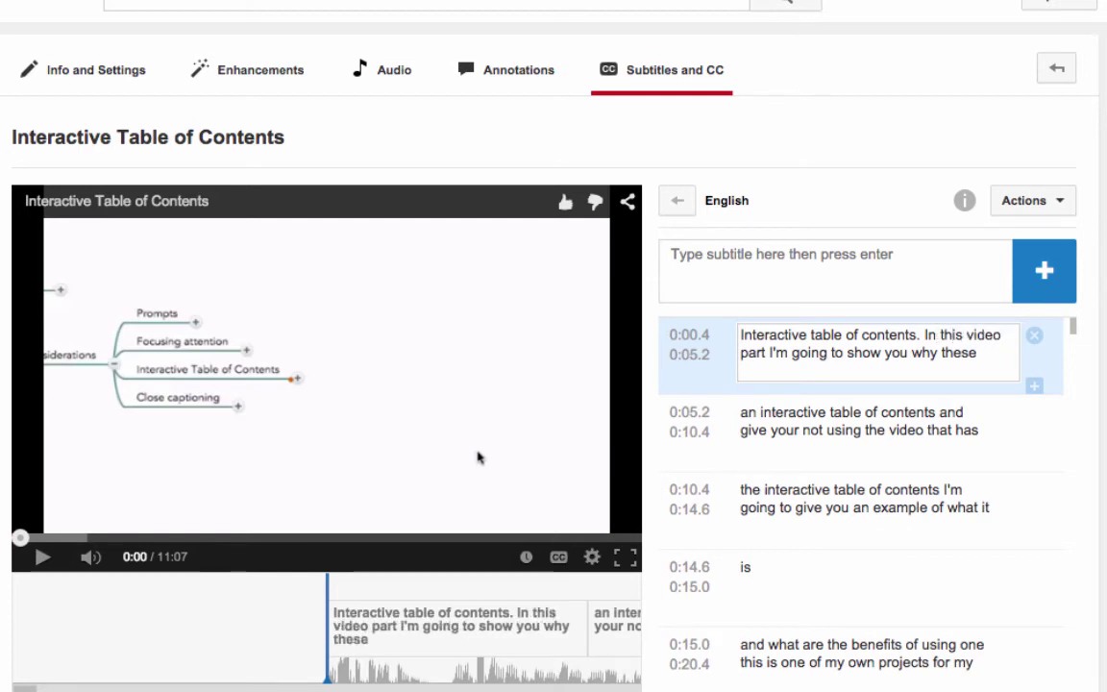
click(43, 560)
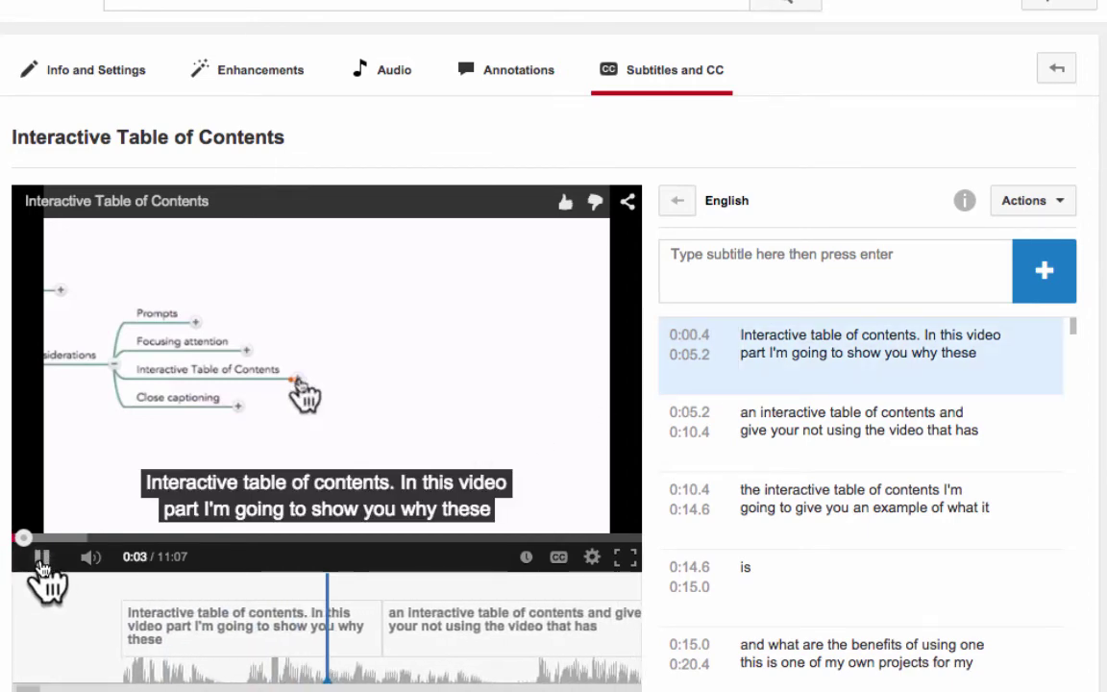
click(41, 563)
Step: Delete the word "video" from the first caption and replace "why these" with "what is"
double_click(982, 336)
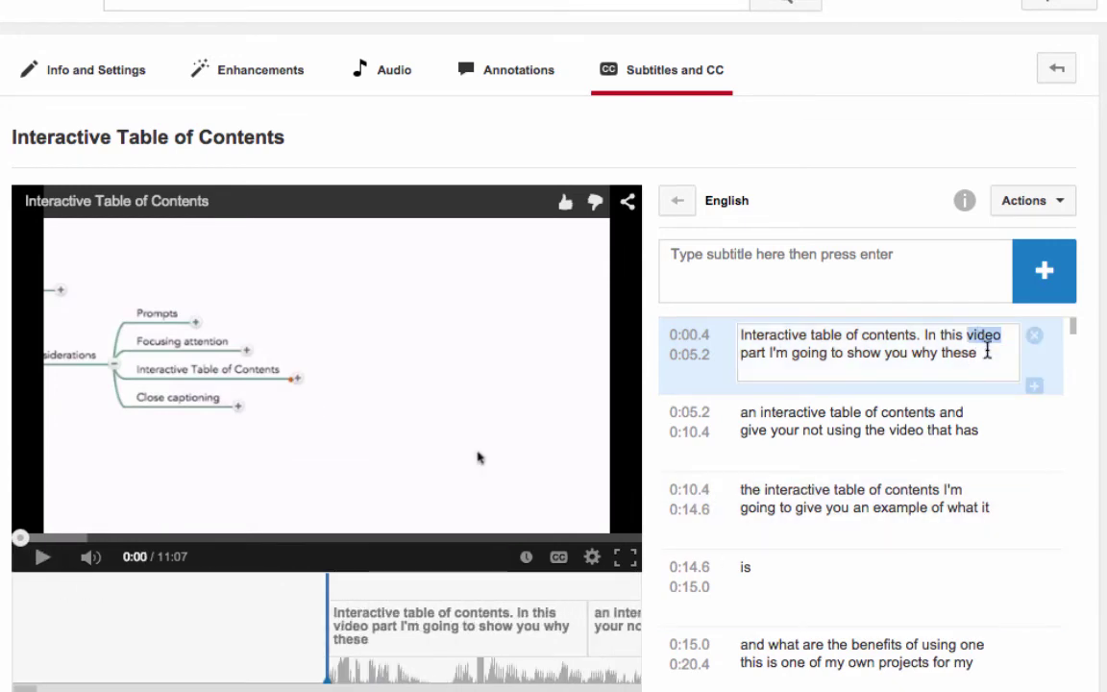
key(BackSpace)
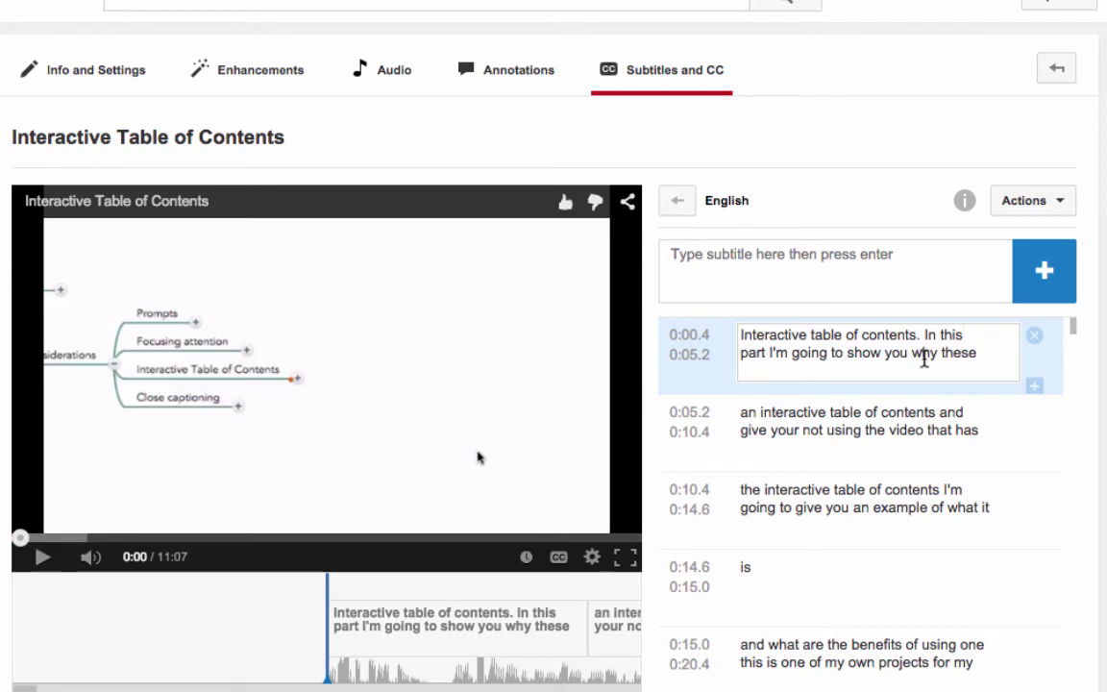
drag(913, 355, 981, 357)
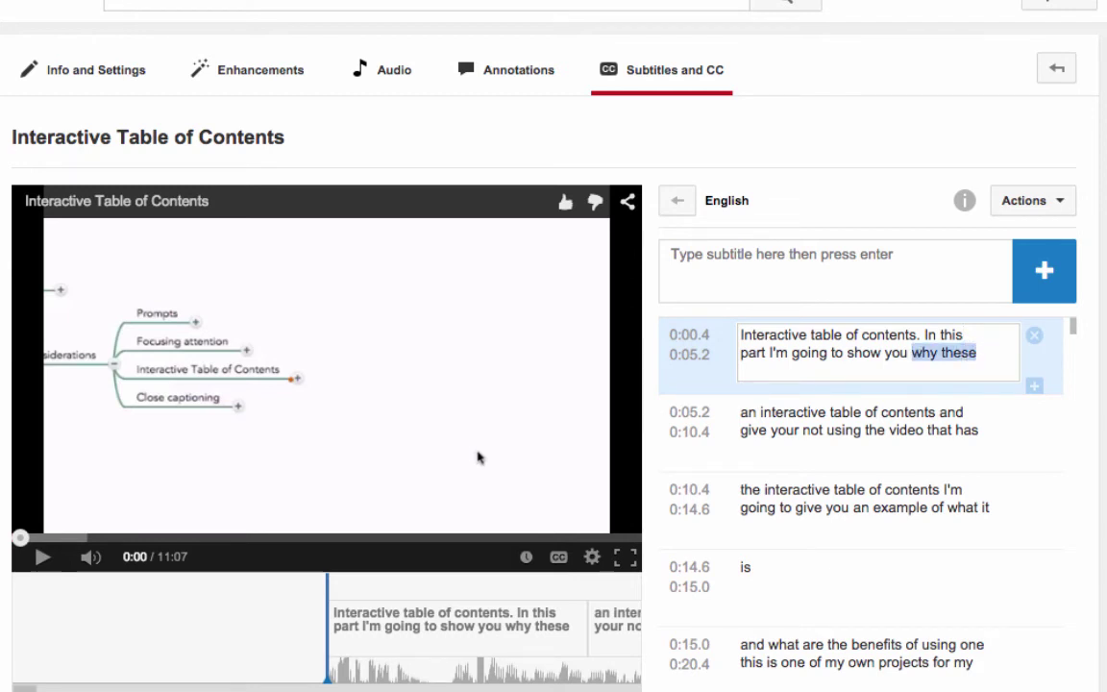
text(what)
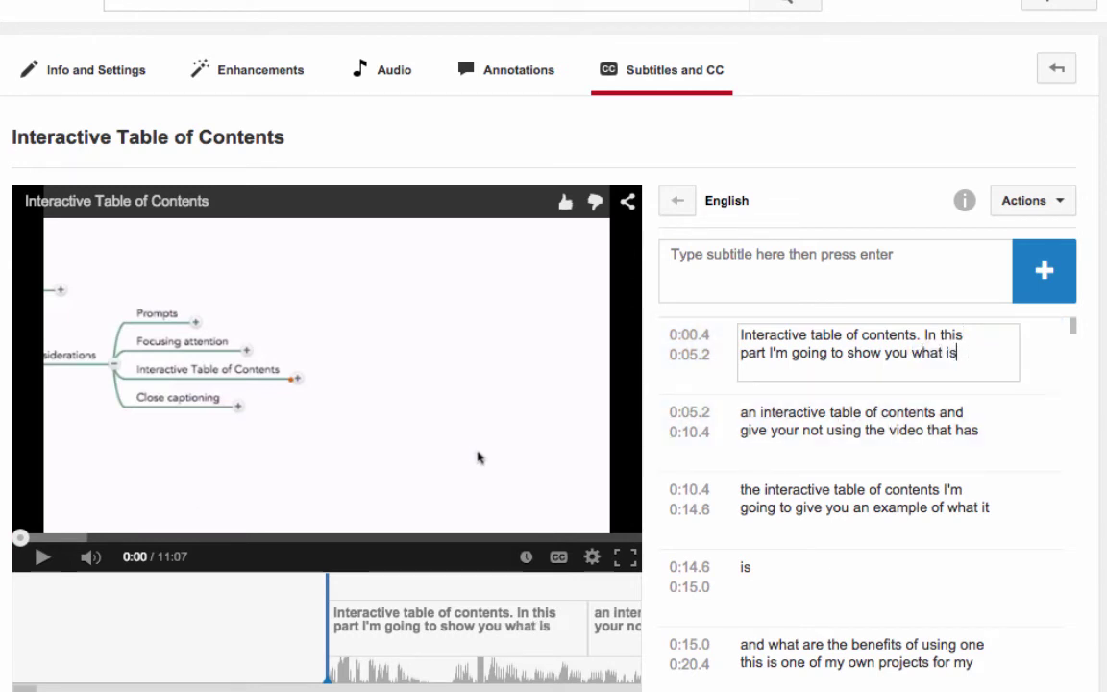
Step: Play the video into the second caption and delete the word "give" from its text
click(42, 559)
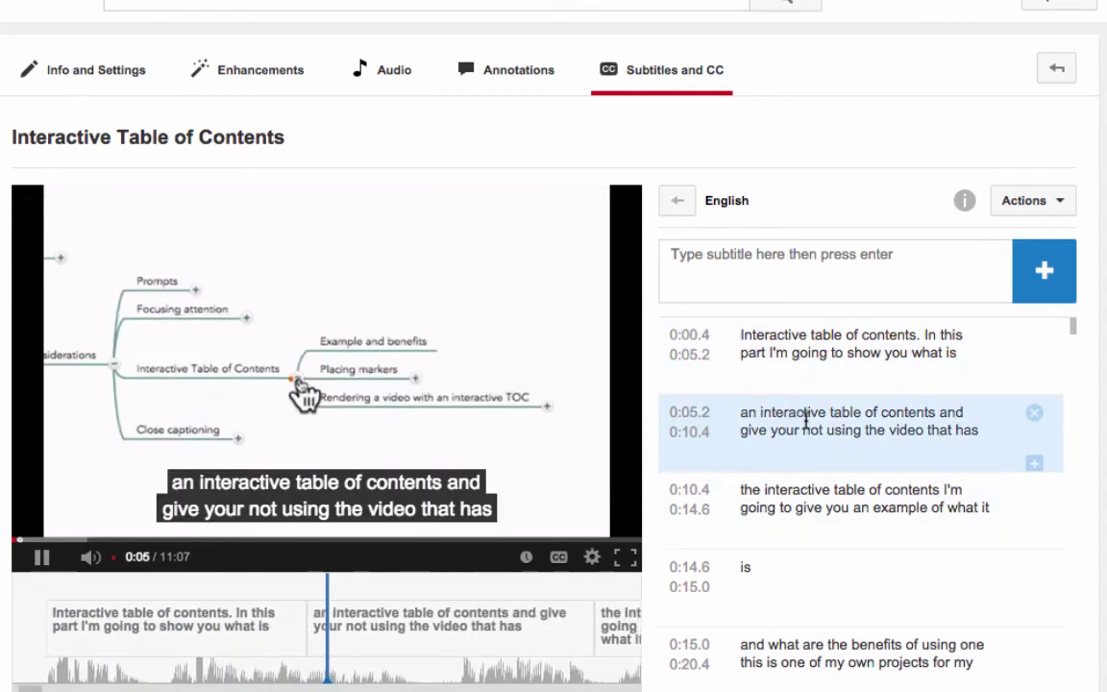
click(982, 426)
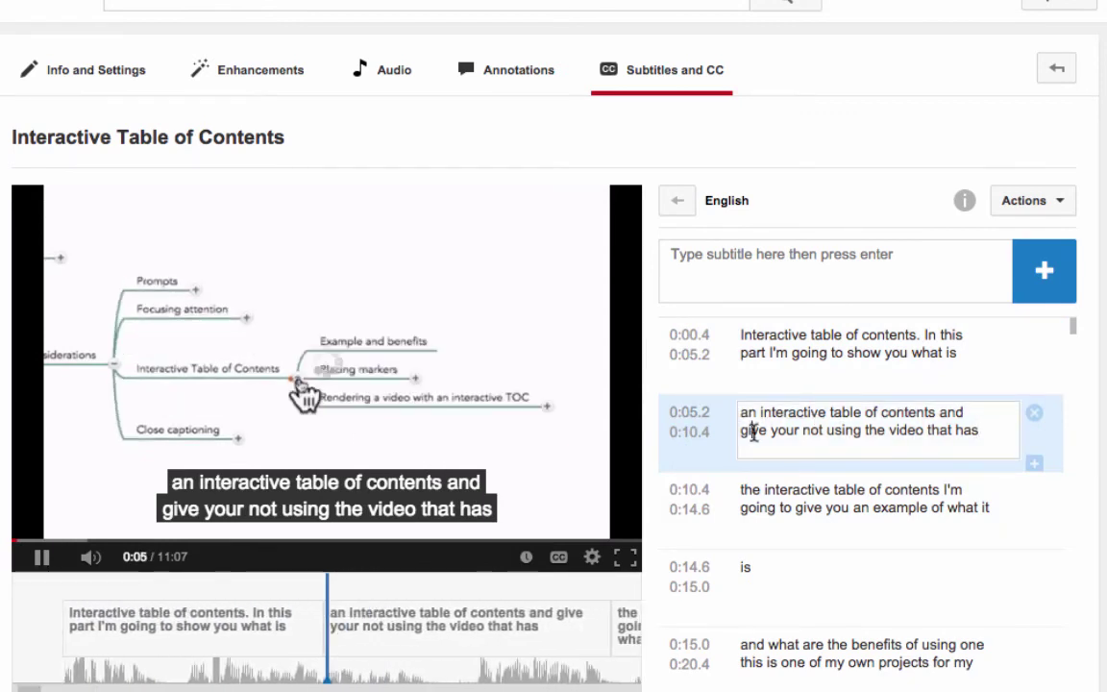
double_click(754, 432)
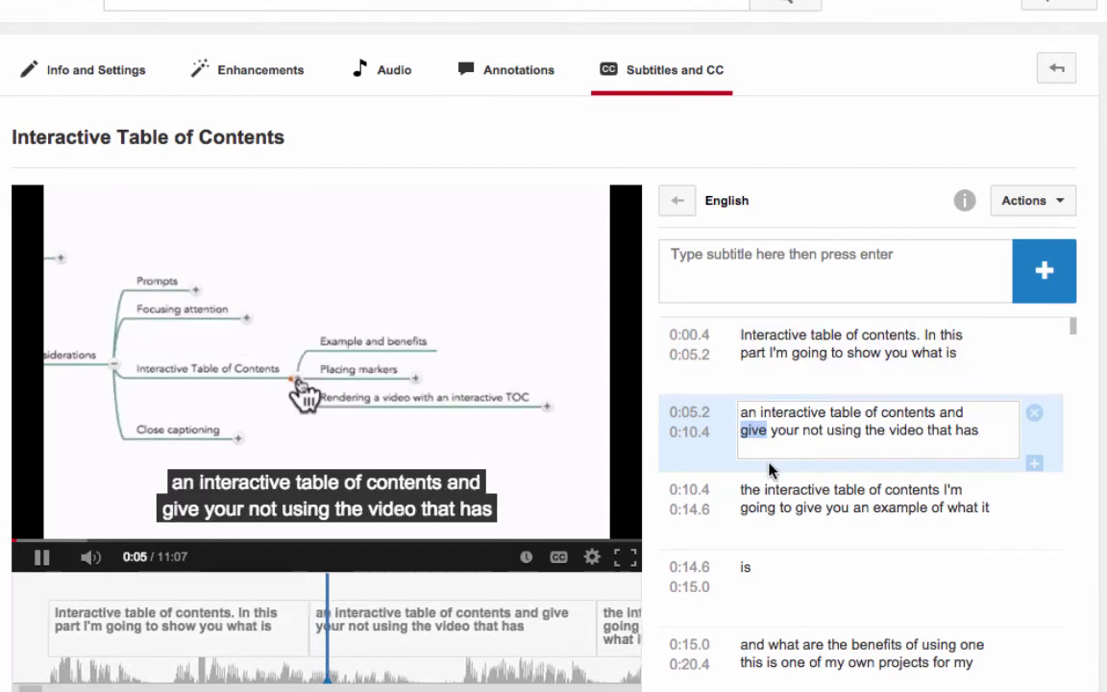
key(BackSpace)
click(967, 444)
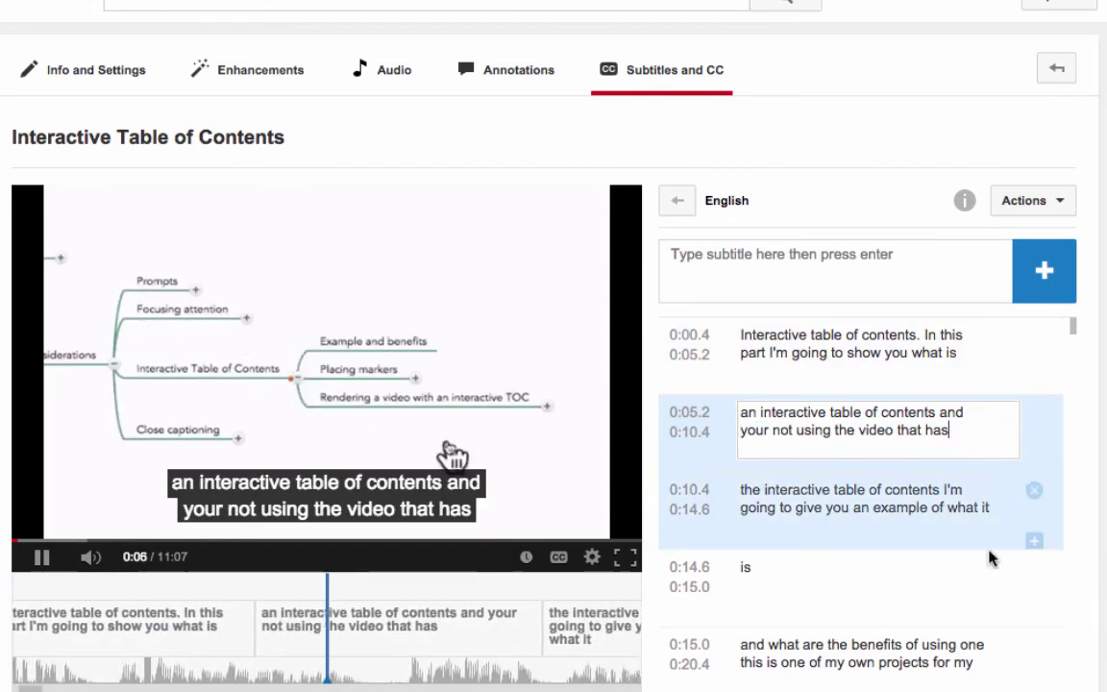
Step: Insert "if" after "contents and" in the second caption
click(941, 491)
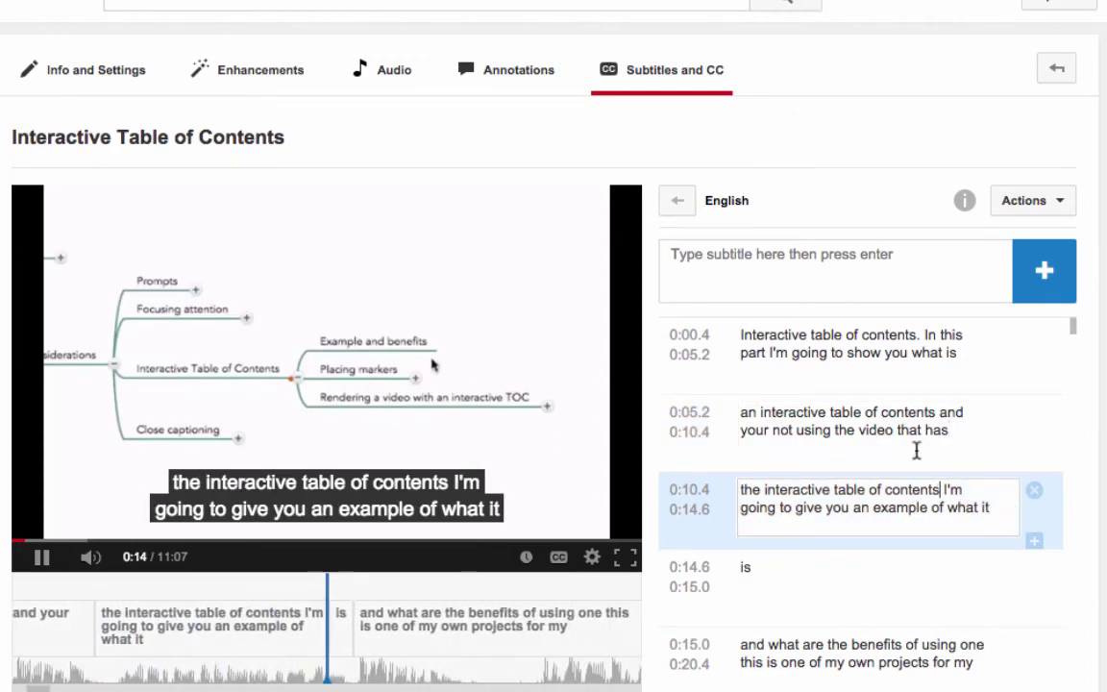
click(885, 429)
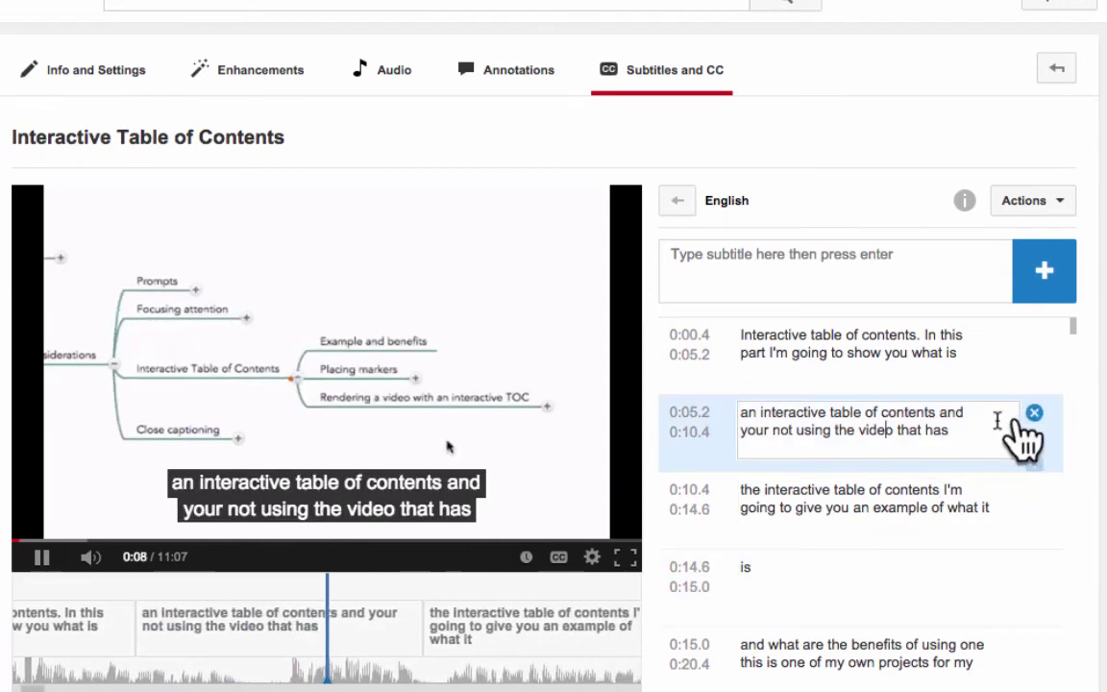
click(982, 412)
text(if)
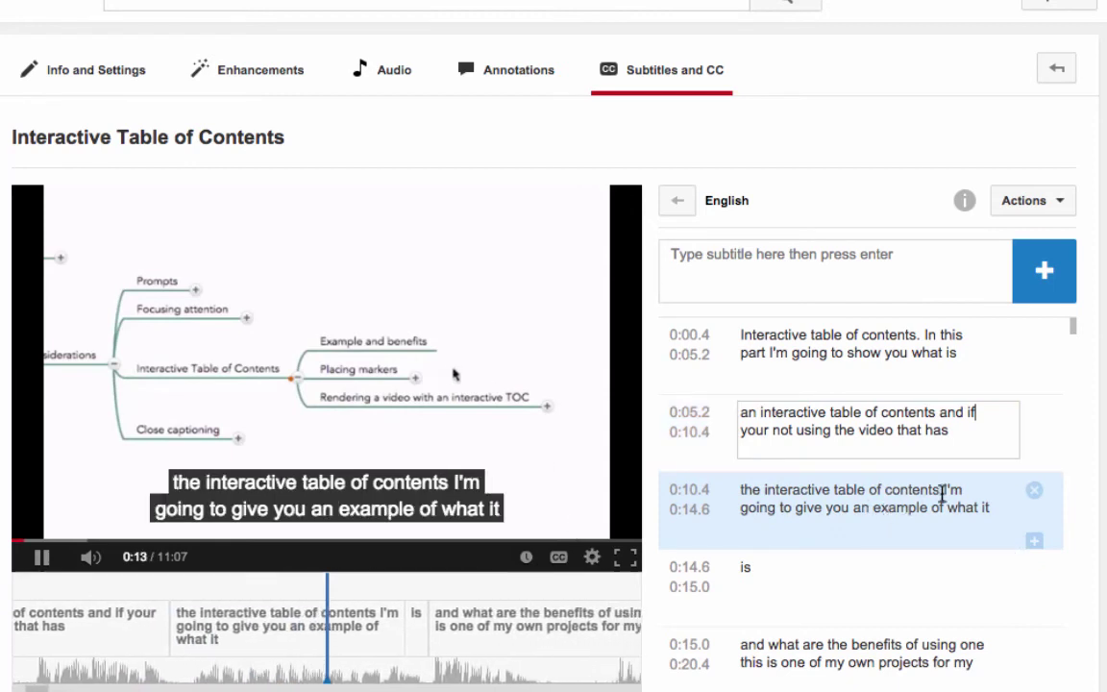
Step: Insert a comma after "contents" in the third caption and play on to the caption starting at 0:15.0
click(941, 491)
text(,)
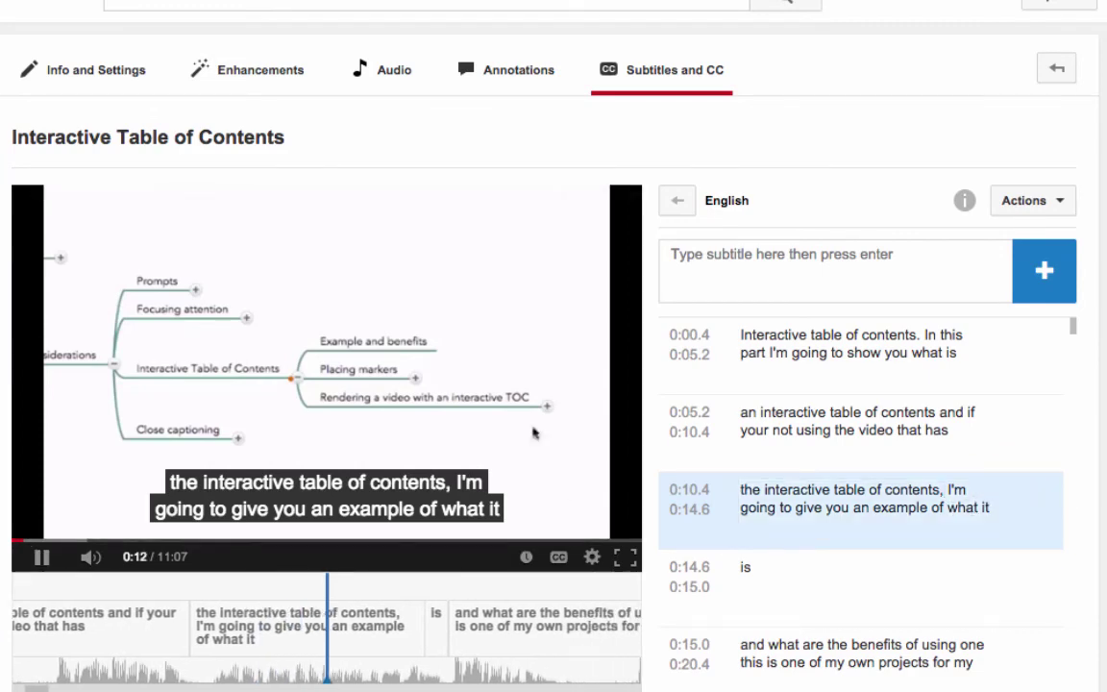
scroll(435, 317, down, 1)
scroll(554, 346, down, 2)
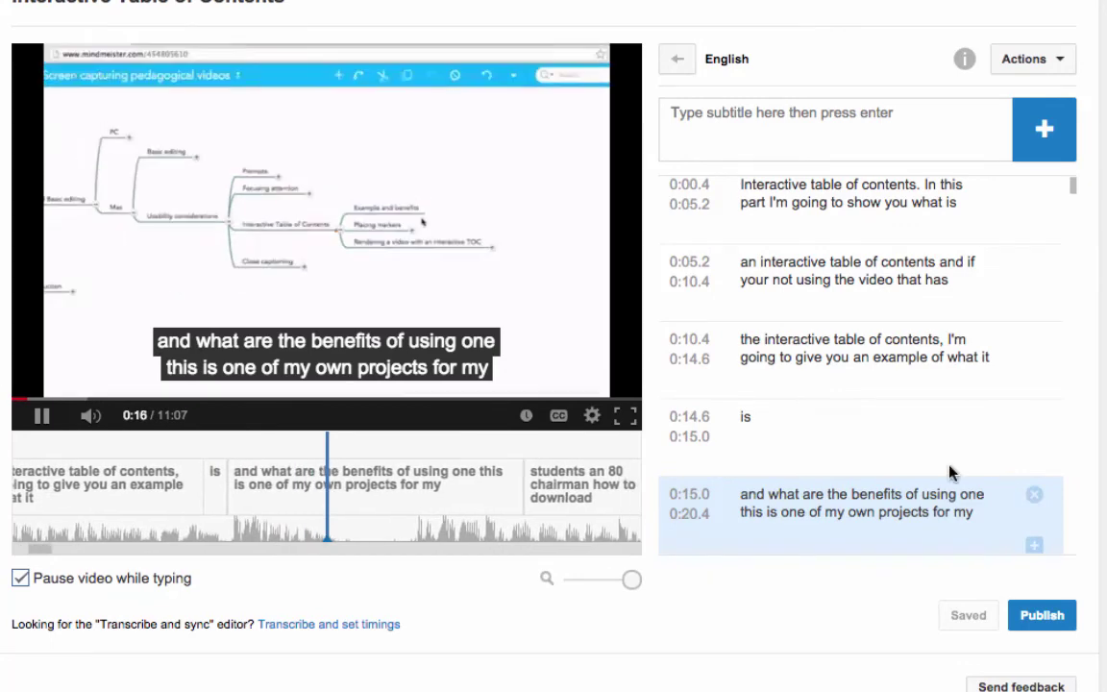
Step: Delete the separate caption "is" at 0:14.6 and add "is" to the end of the caption starting at 0:10.4
click(855, 412)
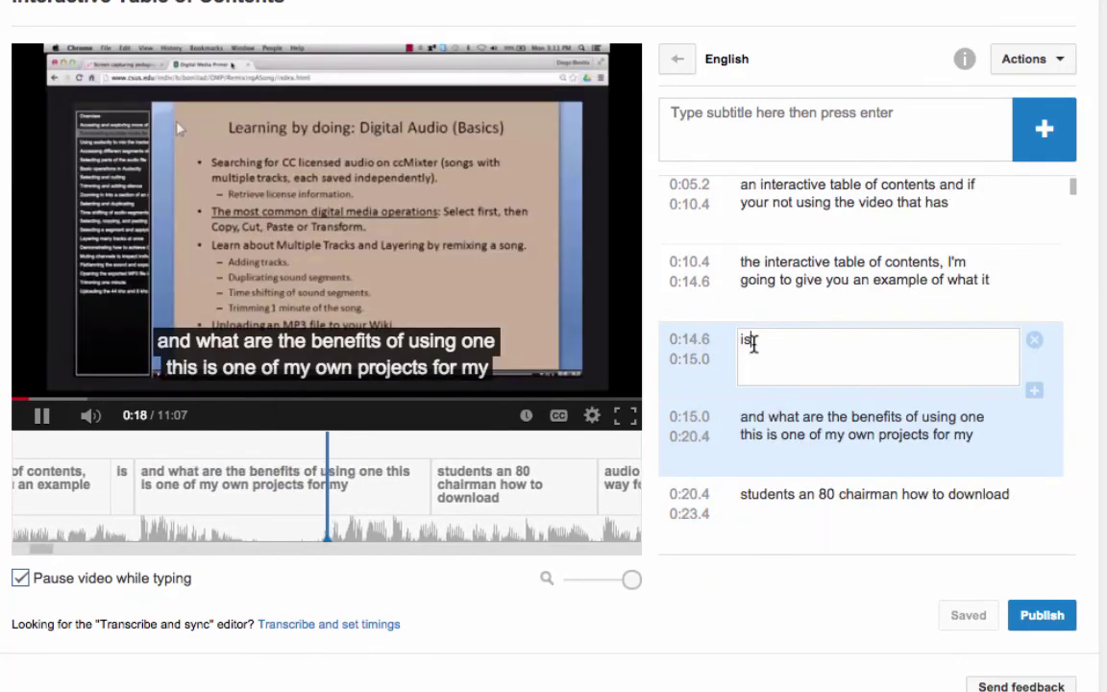
click(1034, 342)
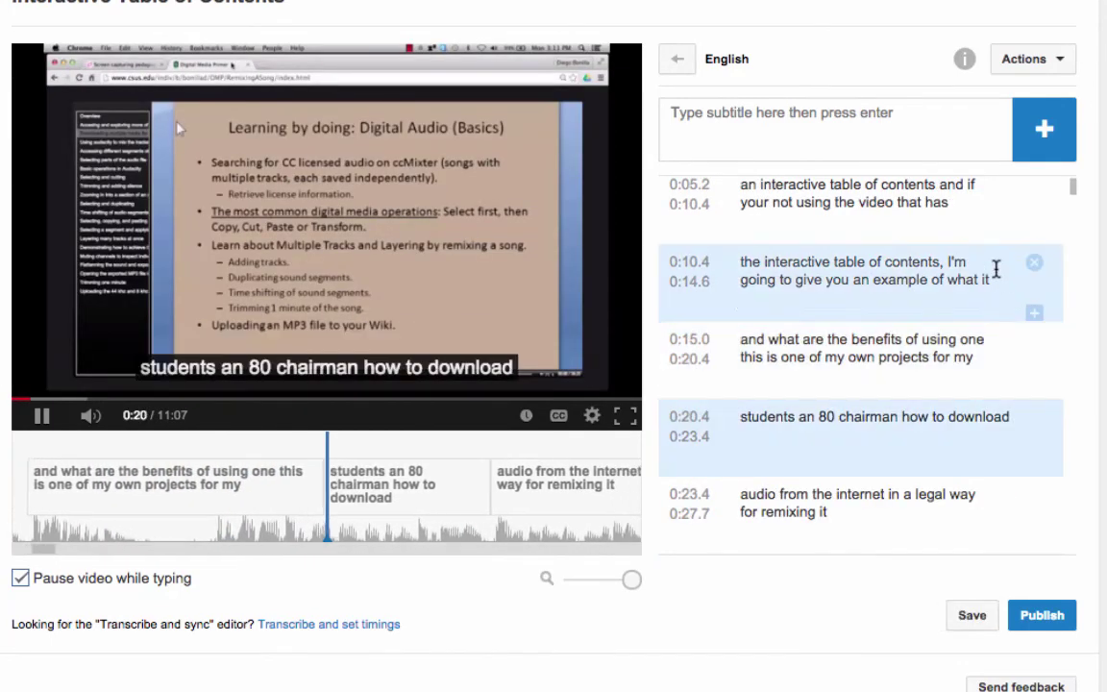
click(997, 270)
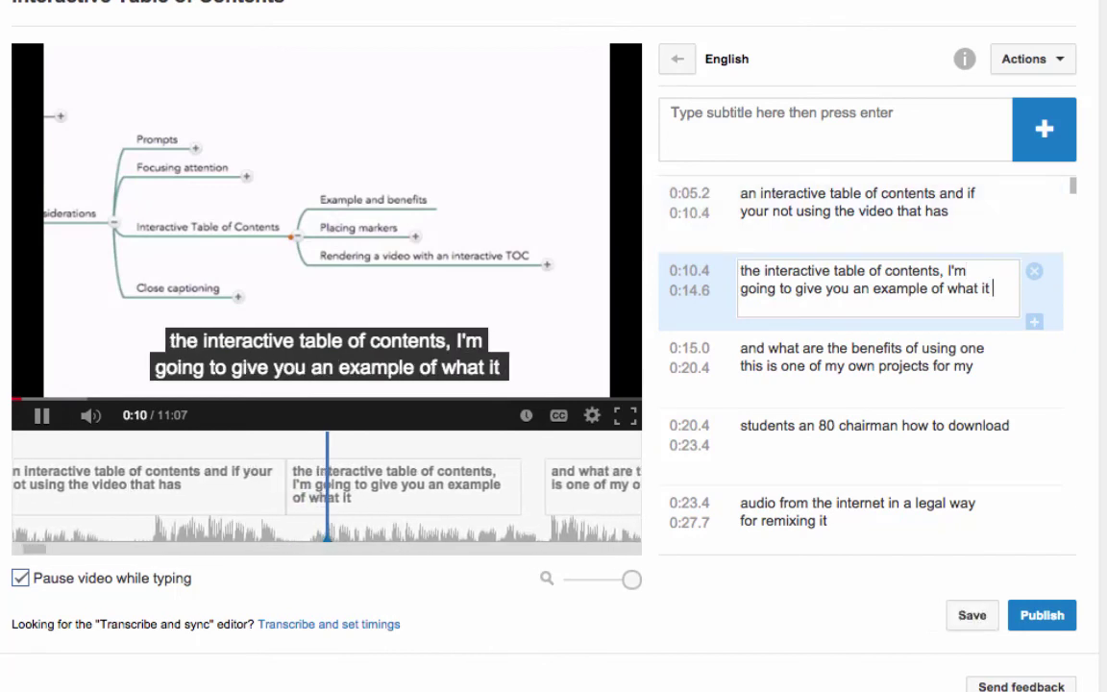
text(is)
key(Return)
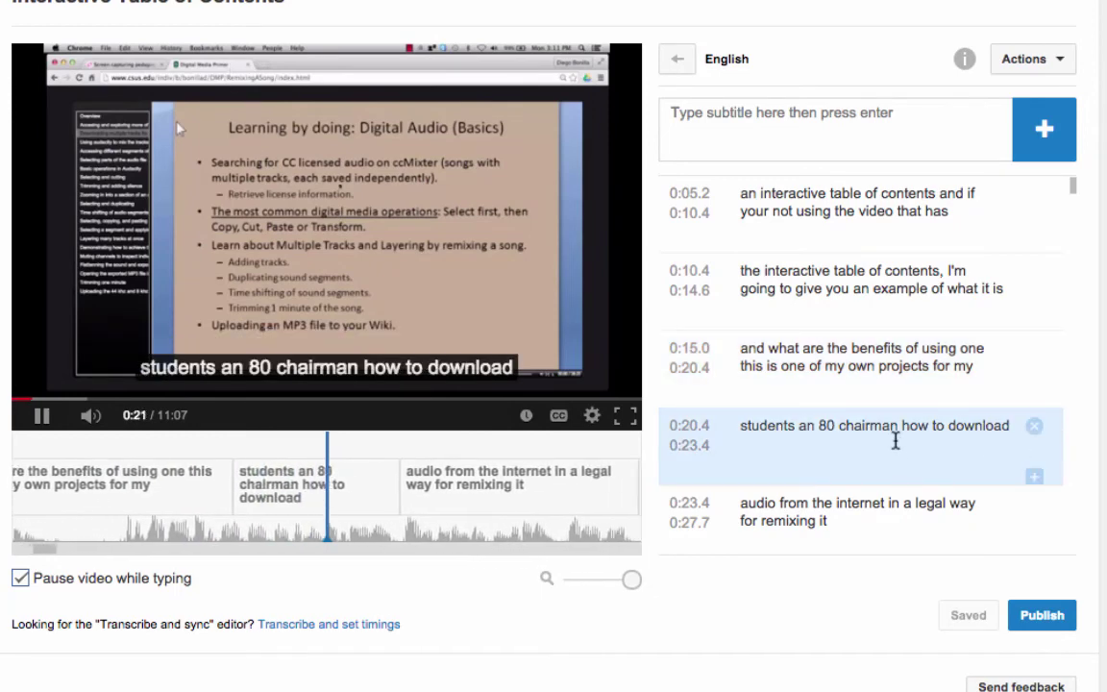
Step: Insert a period after "using one" in the caption starting at 0:15.0 and capitalize the following "This"
click(808, 366)
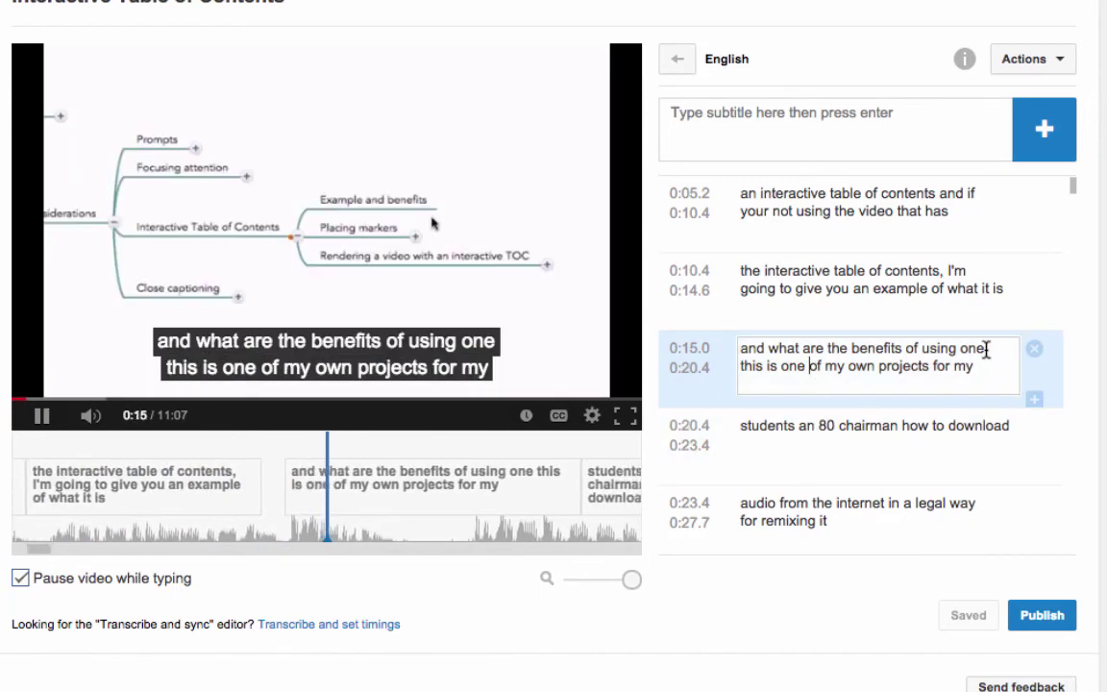
click(986, 350)
text(.)
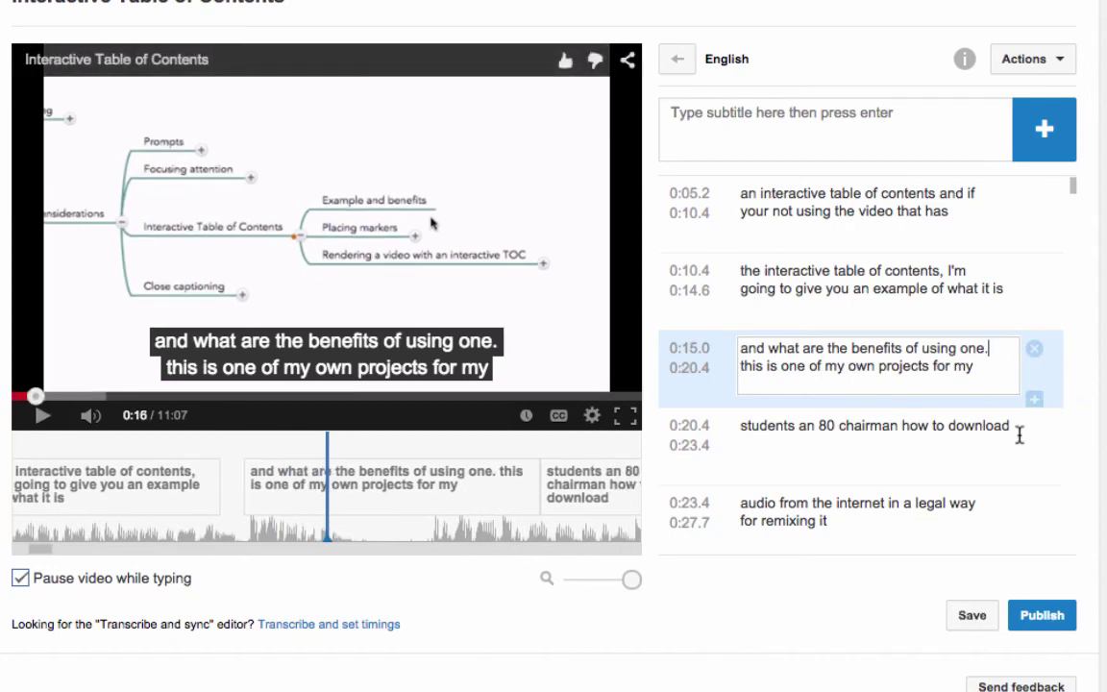
click(748, 366)
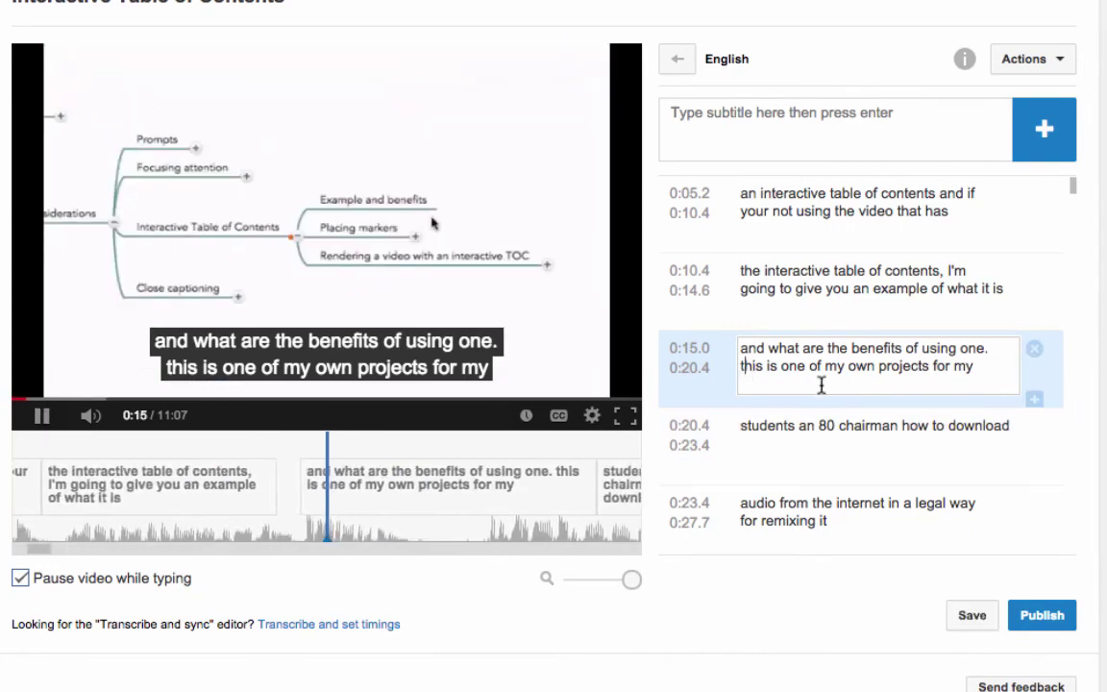
key(Delete)
text(T)
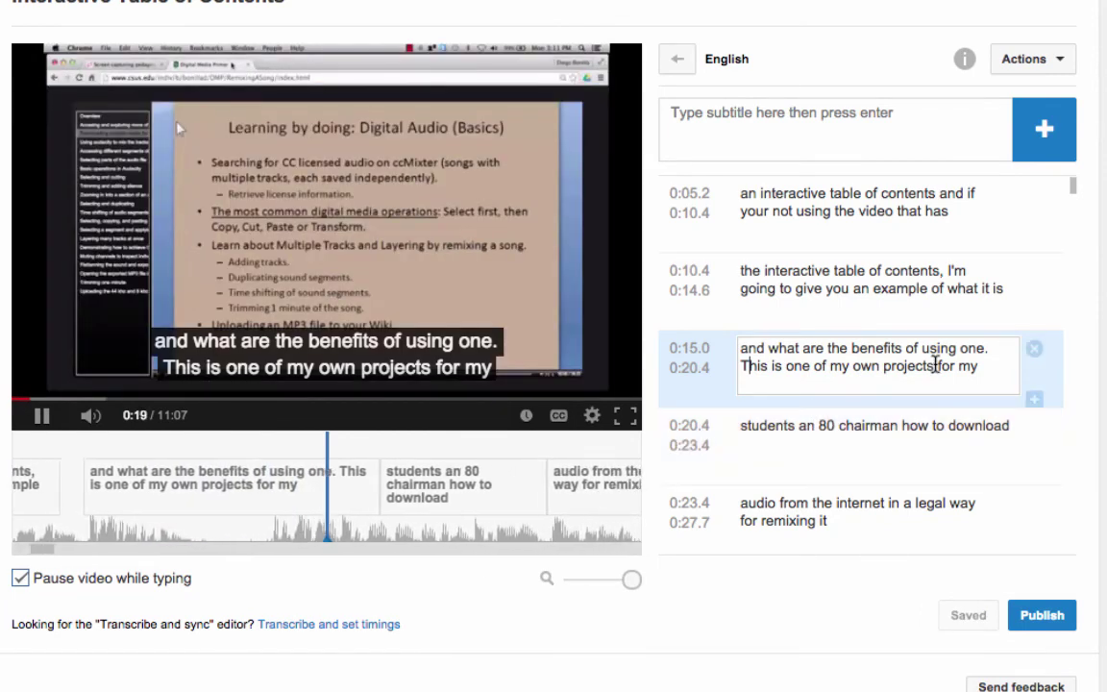
Step: Insert a comma after "projects" in the caption starting at 0:15.0 and after "students" in the one at 0:20.4
click(935, 366)
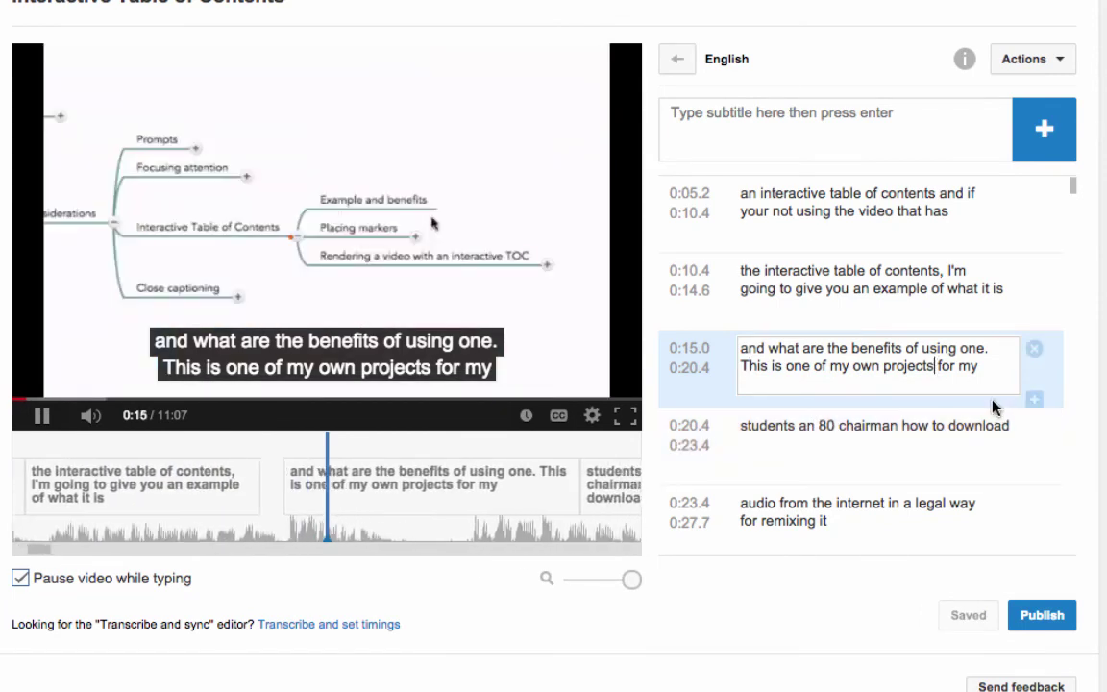
text(,)
click(799, 424)
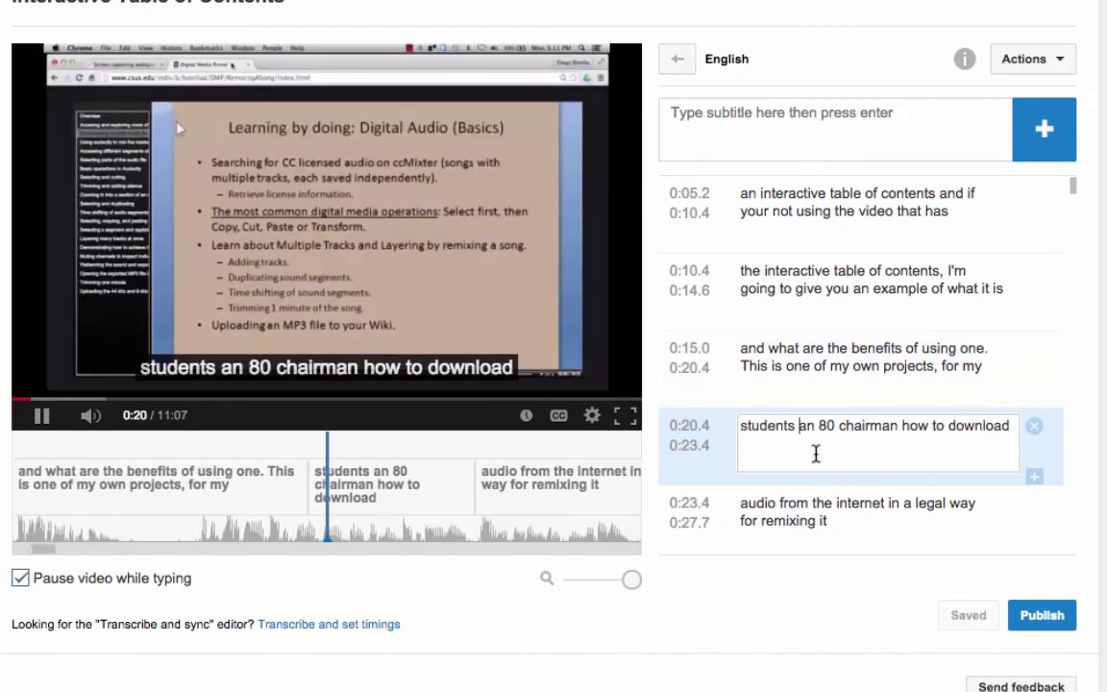
click(795, 425)
text(,)
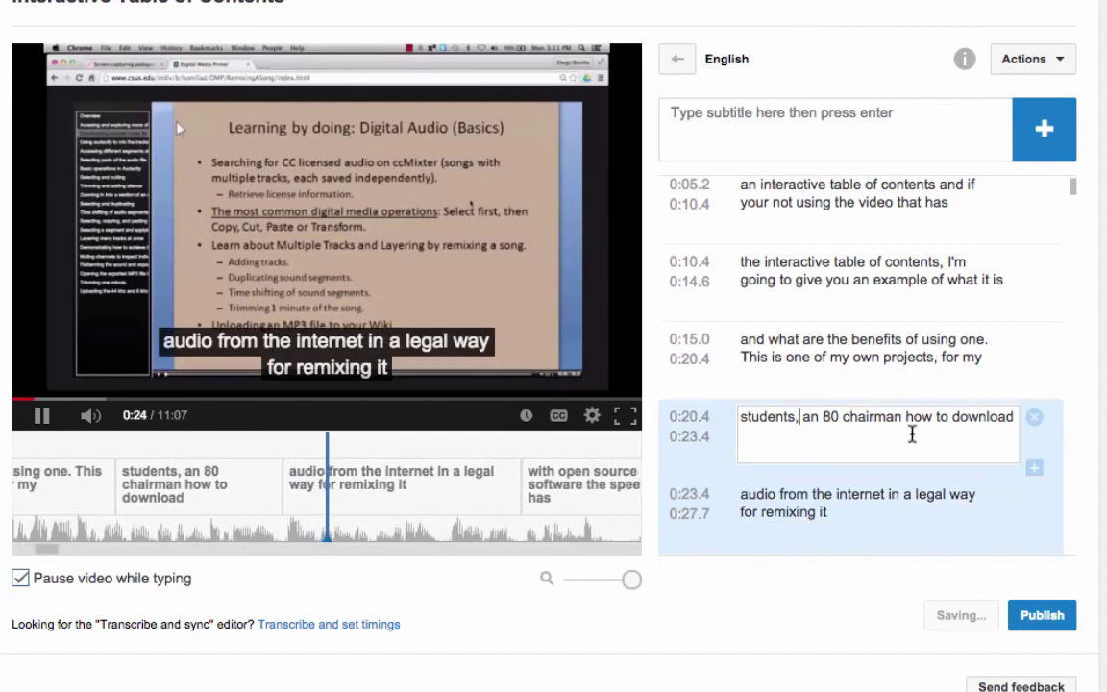
Step: Replace "an 80 chairman" with "and I teach them" in the caption starting at 0:20.4
click(836, 416)
drag(804, 424, 904, 424)
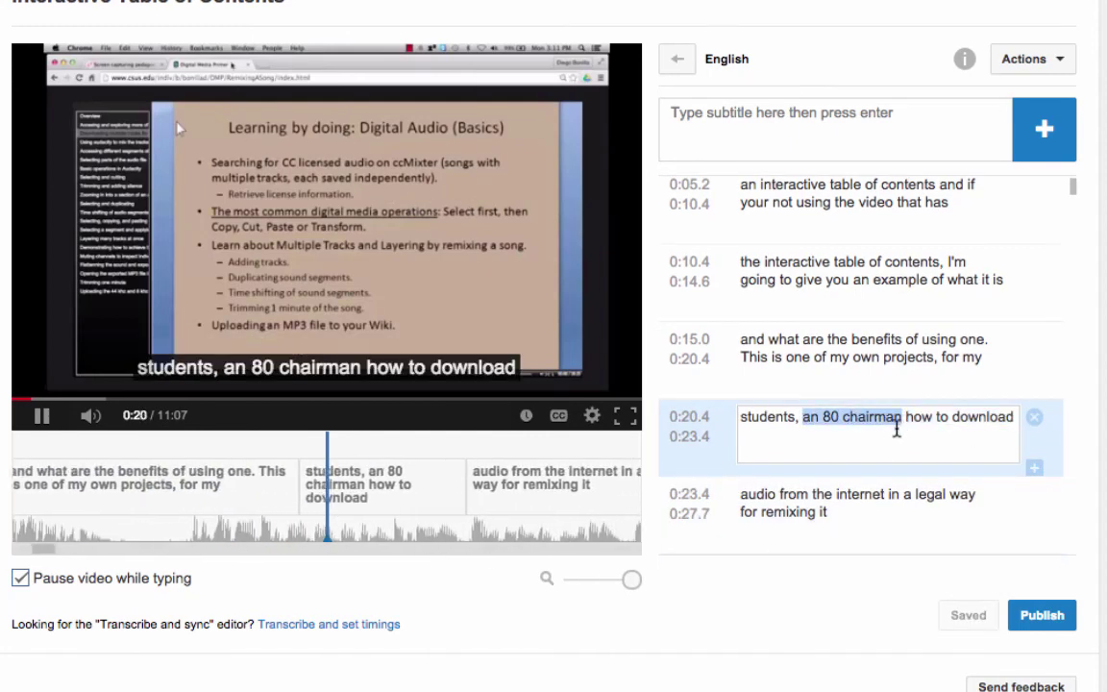
text(and )
text(I teach te)
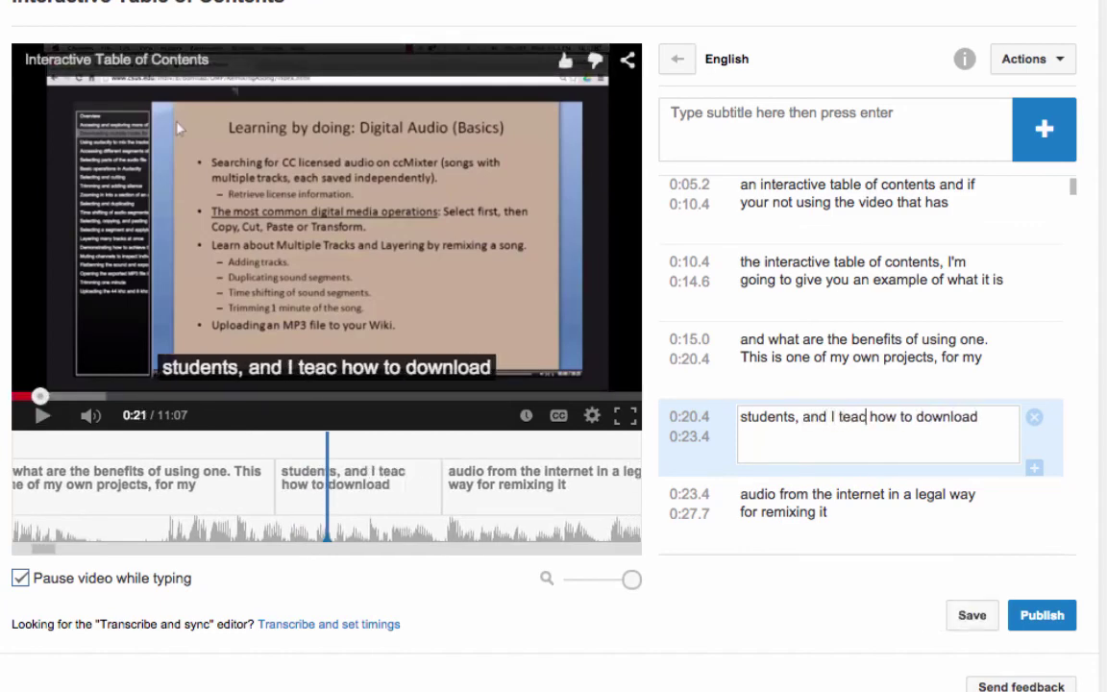
key(BackSpace)
text(hem)
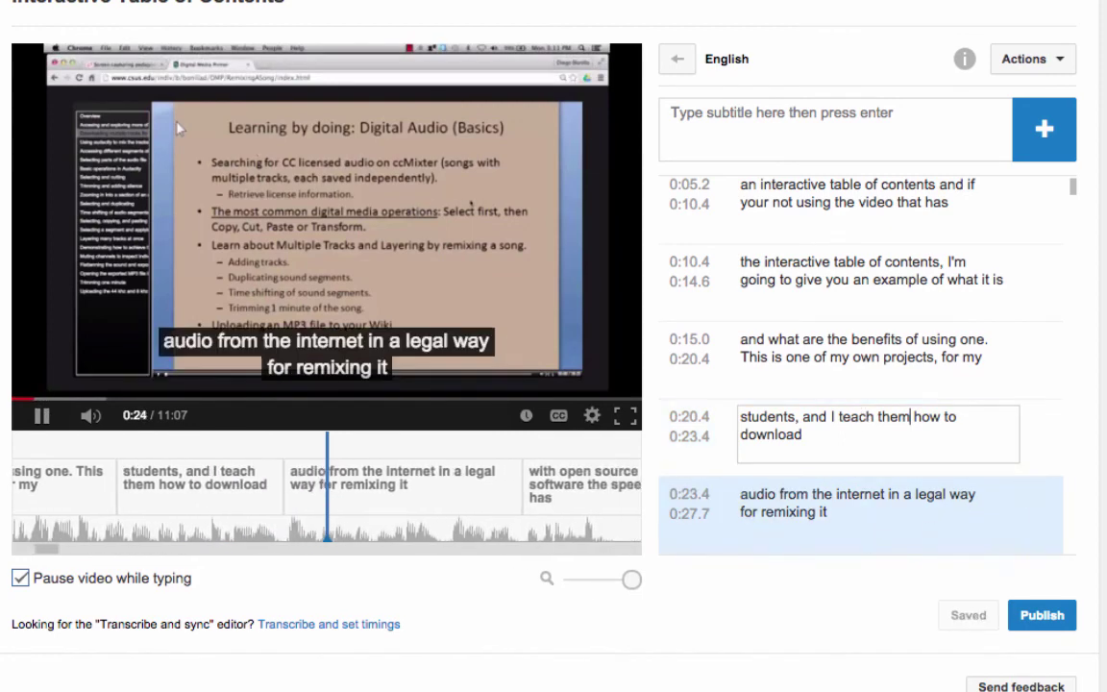
Step: Insert and save a period after "software" in the caption starting at 0:27.7, and pause playback at the next caption
scroll(870, 558, down, 1)
scroll(873, 404, down, 1)
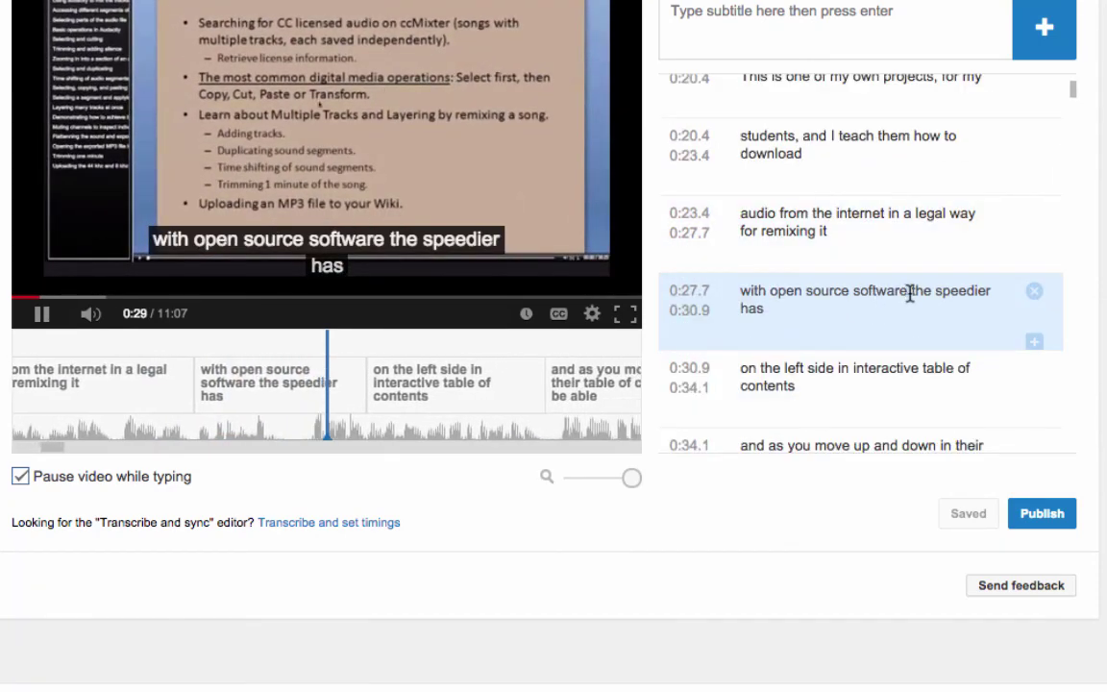
click(911, 294)
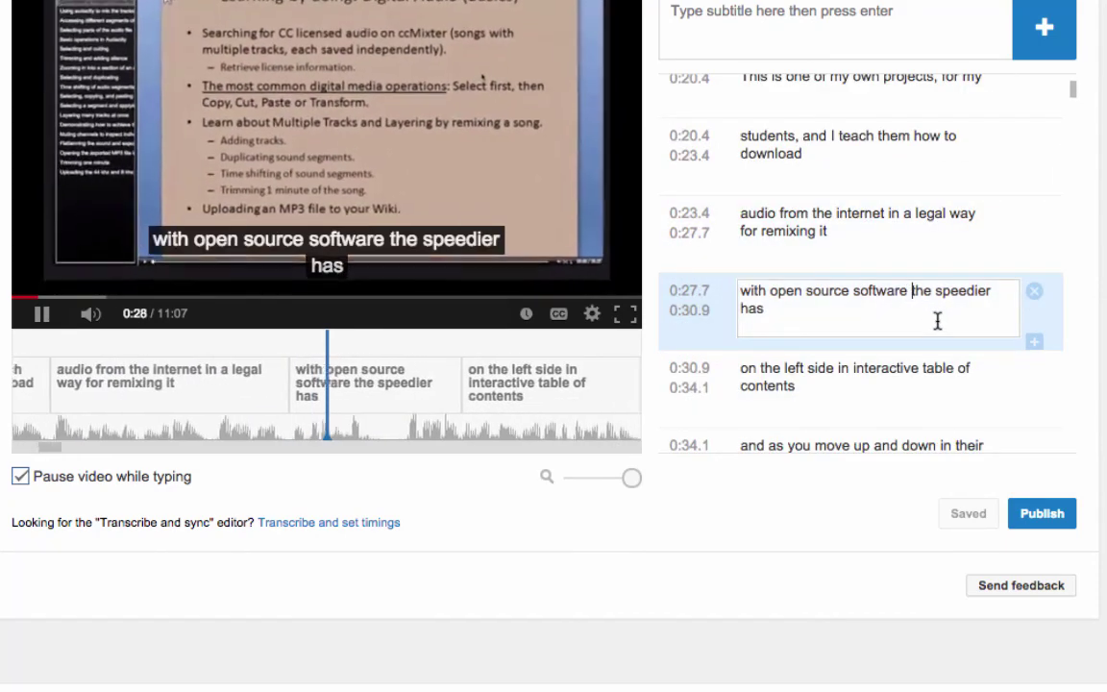
text(.)
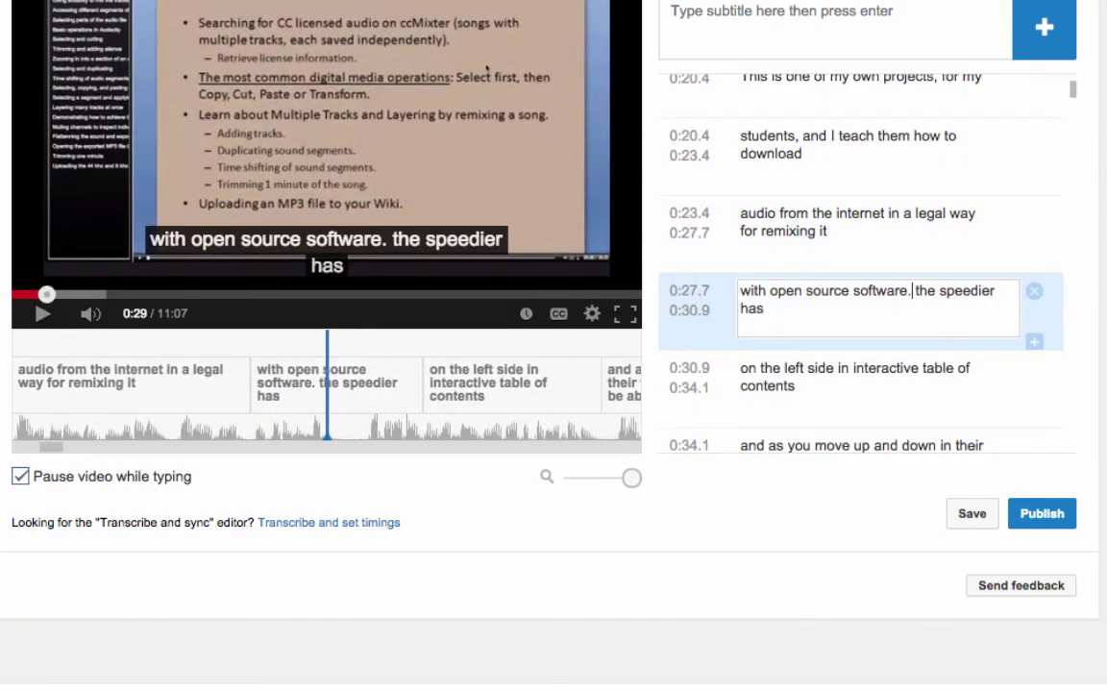
click(969, 514)
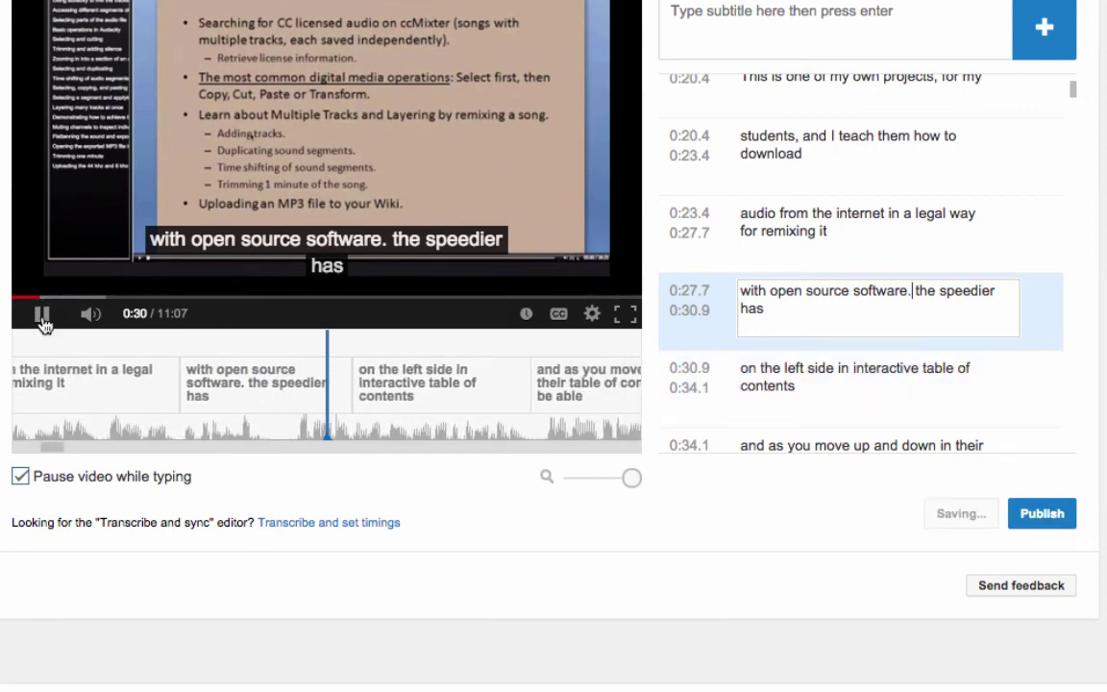
click(44, 315)
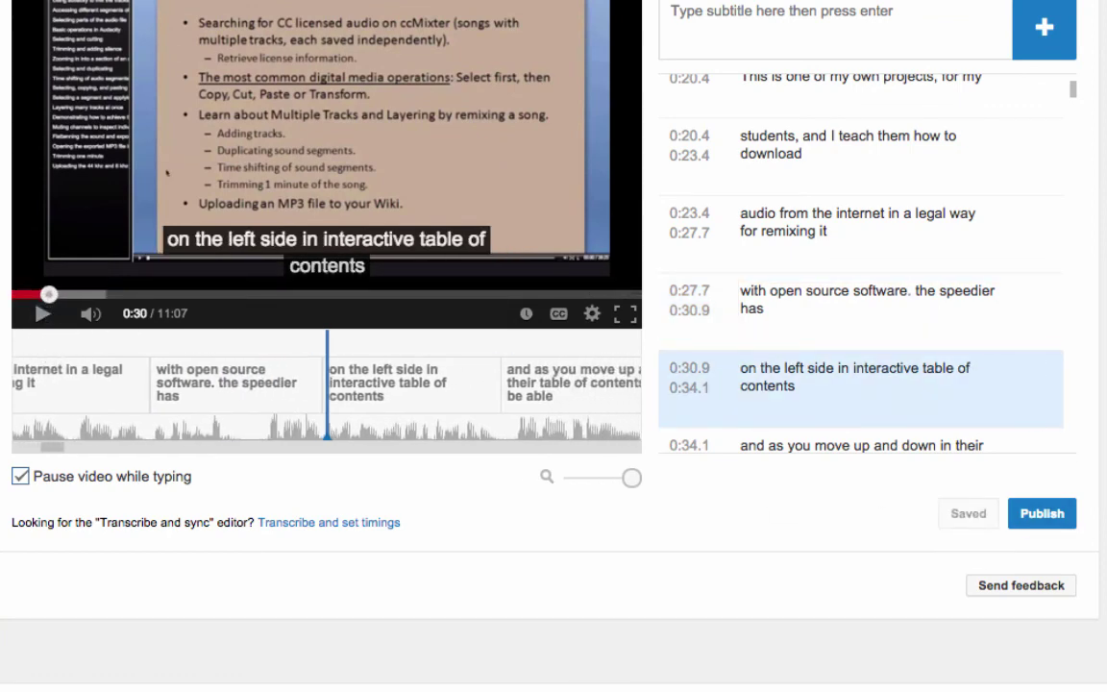